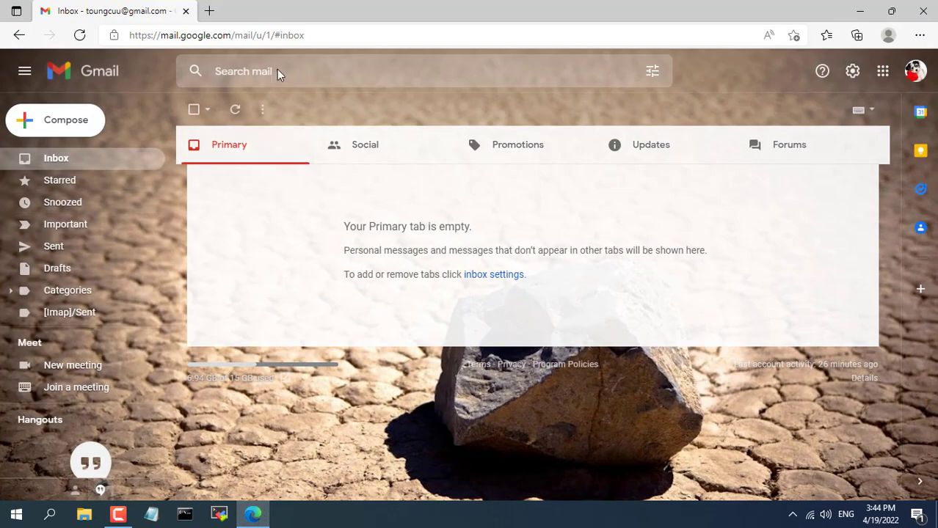
# Step: Go to NirSoft's network tools and open the PingInfoView product page in Edge
pyautogui.click(210, 11)
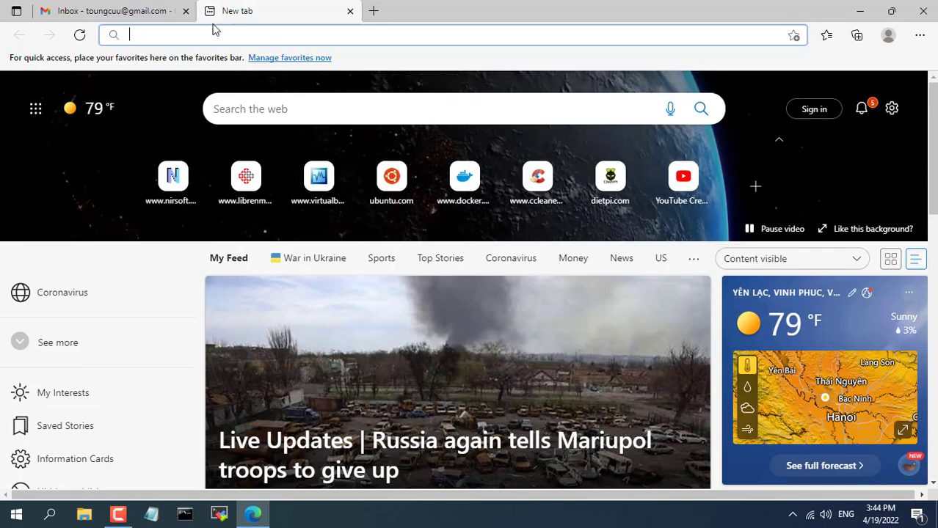
pyautogui.click(175, 178)
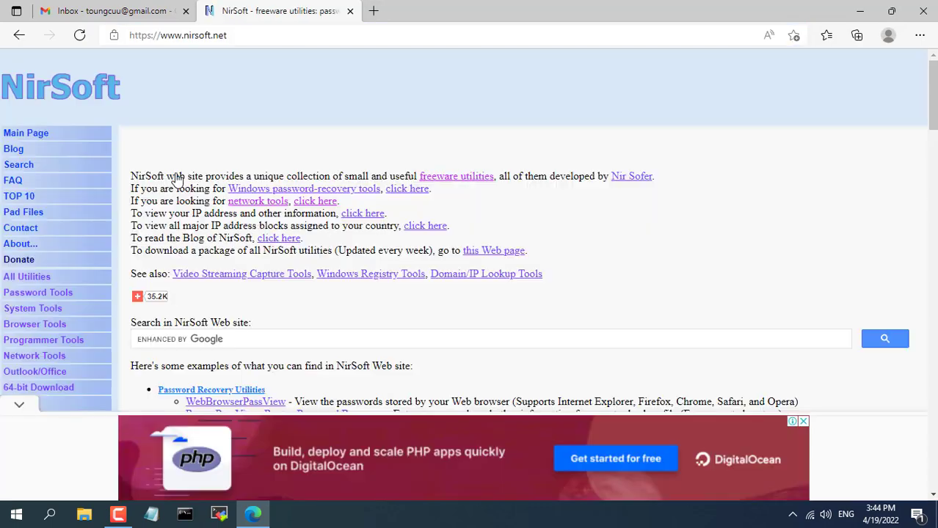
pyautogui.click(50, 360)
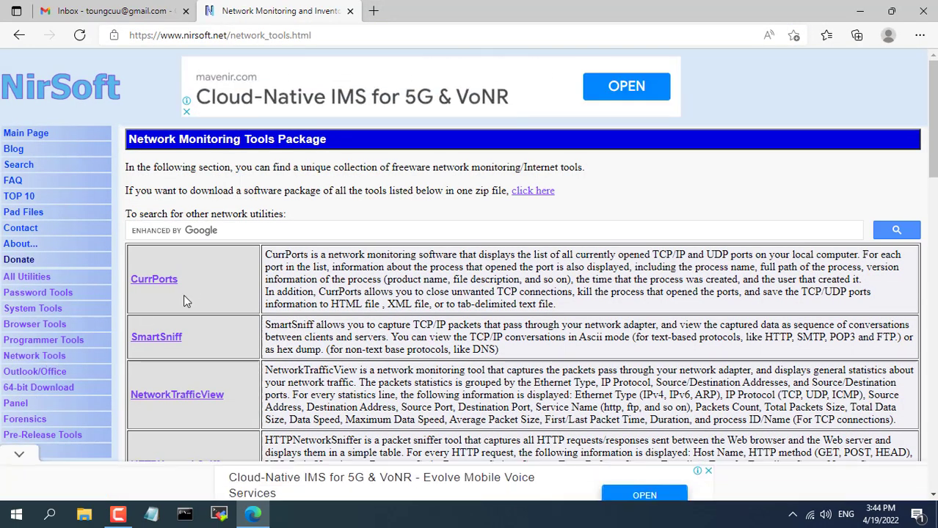
pyautogui.scroll(-2, 223, 284)
pyautogui.scroll(-5, 223, 284)
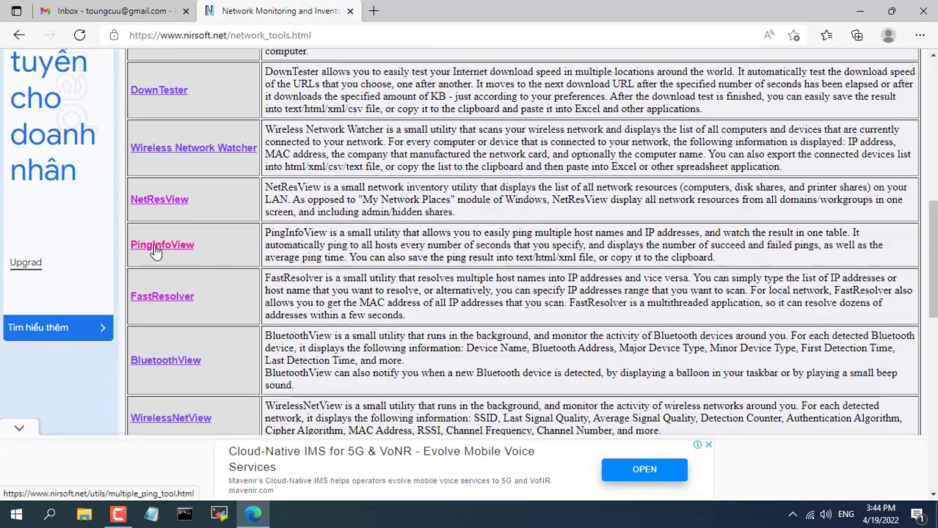
pyautogui.click(170, 248)
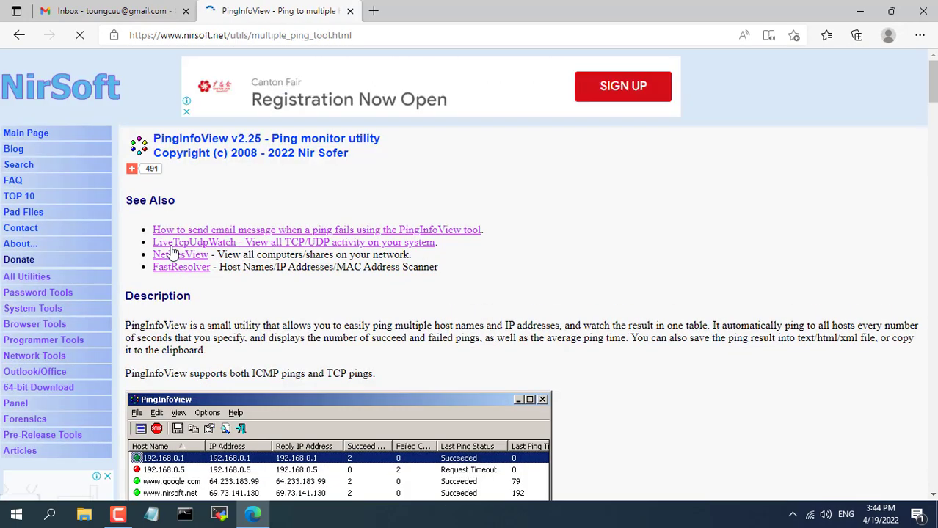
# Step: Open the failed-ping email article in a separate tab, then return to PingInfoView
pyautogui.middleClick(251, 237)
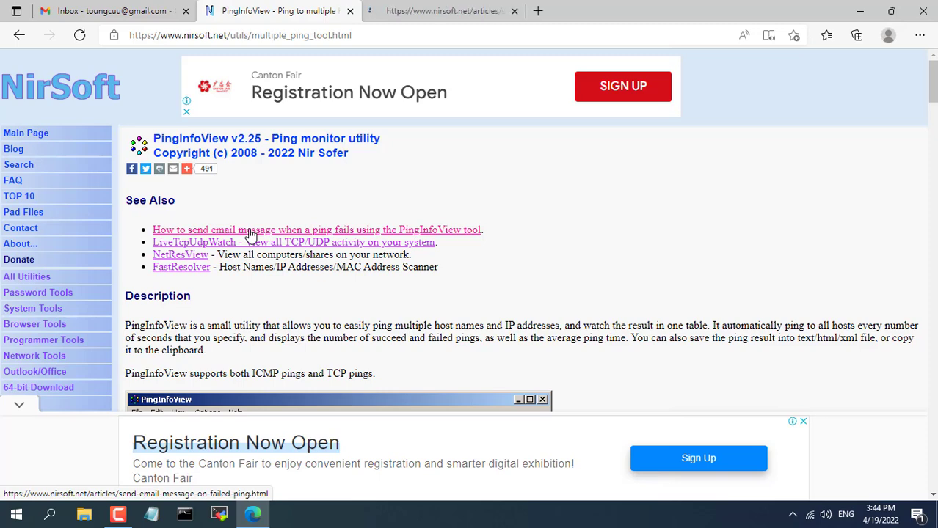
pyautogui.click(401, 20)
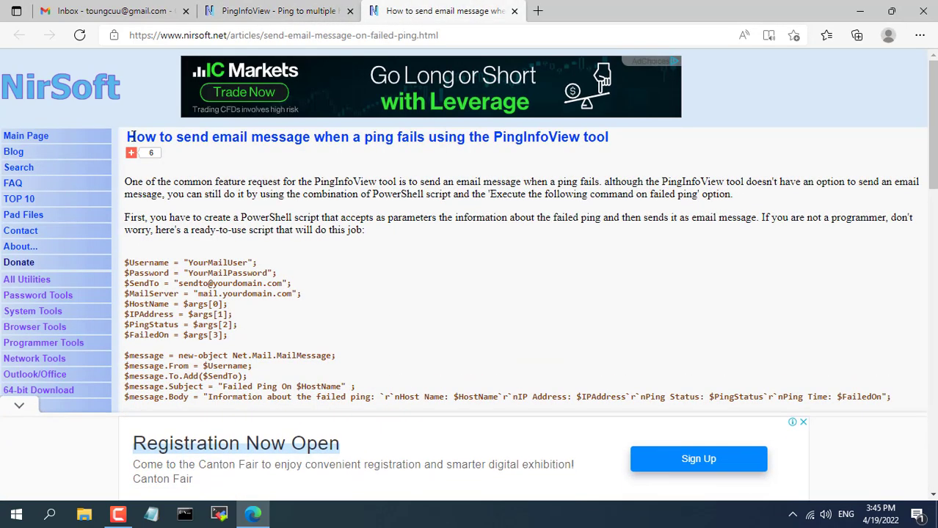
pyautogui.moveTo(127, 137); pyautogui.dragTo(611, 138)
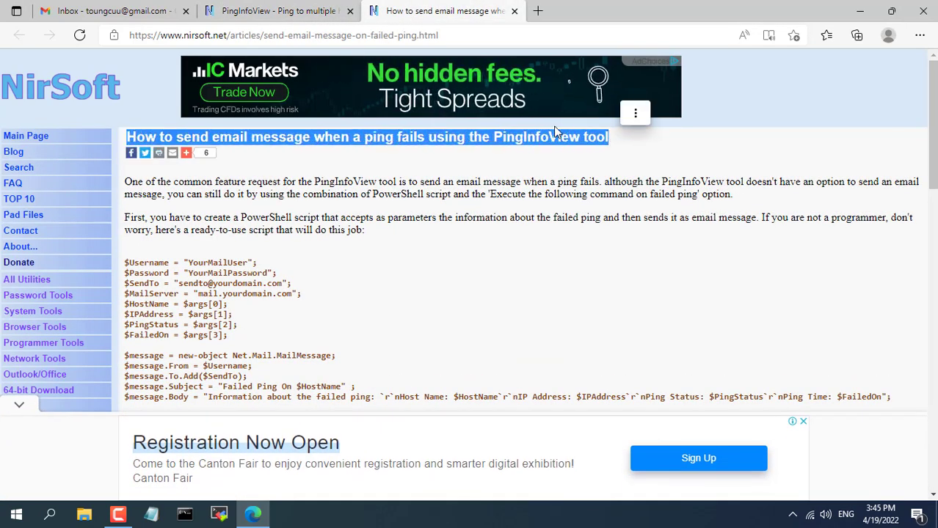
pyautogui.click(306, 15)
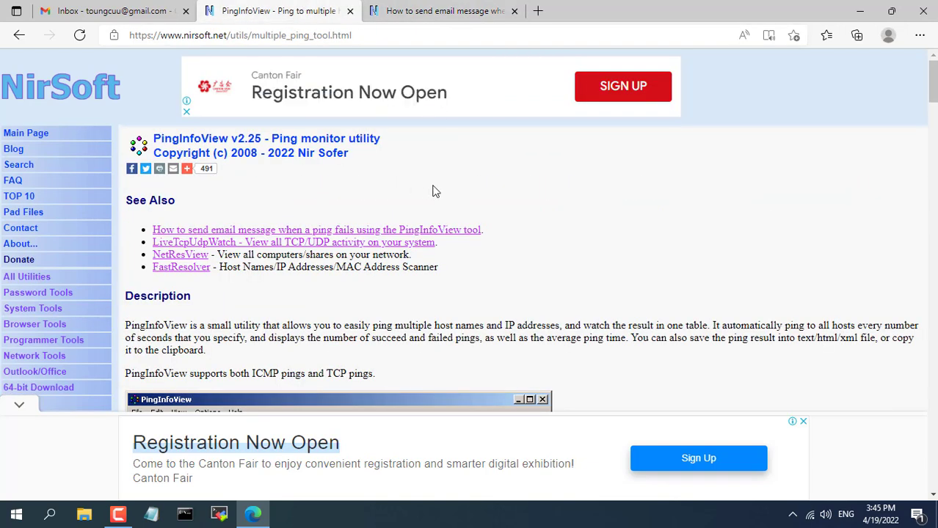
# Step: Download pinginfoview.zip and show it in the Downloads folder
pyautogui.scroll(-15, 533, 254)
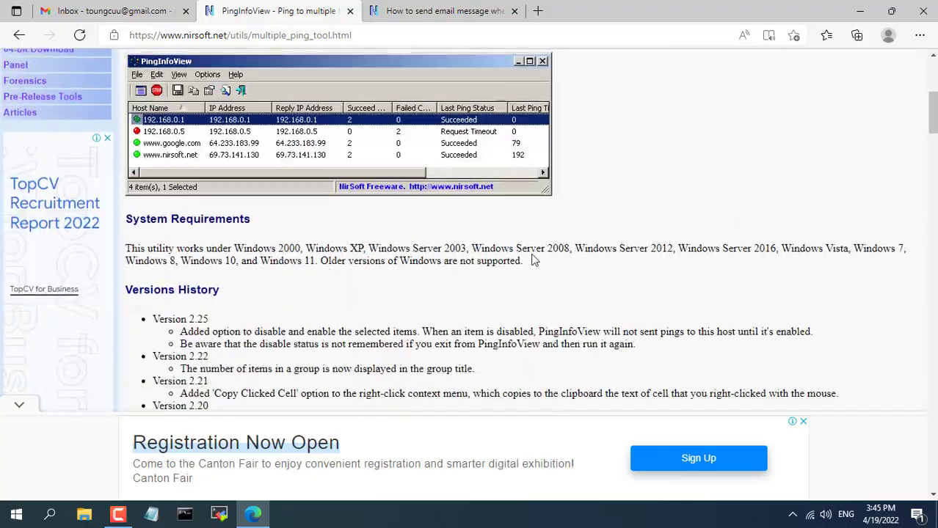
pyautogui.scroll(-20, 534, 257)
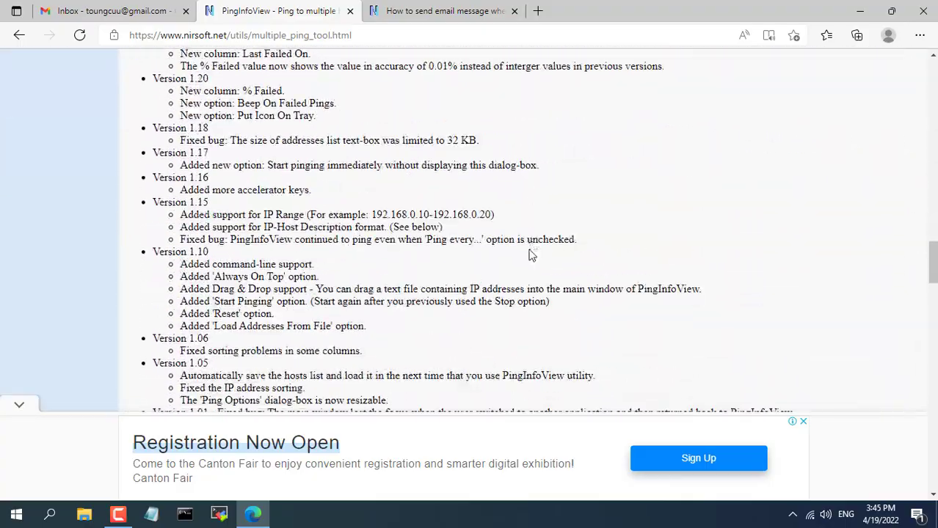
pyautogui.scroll(-20, 531, 253)
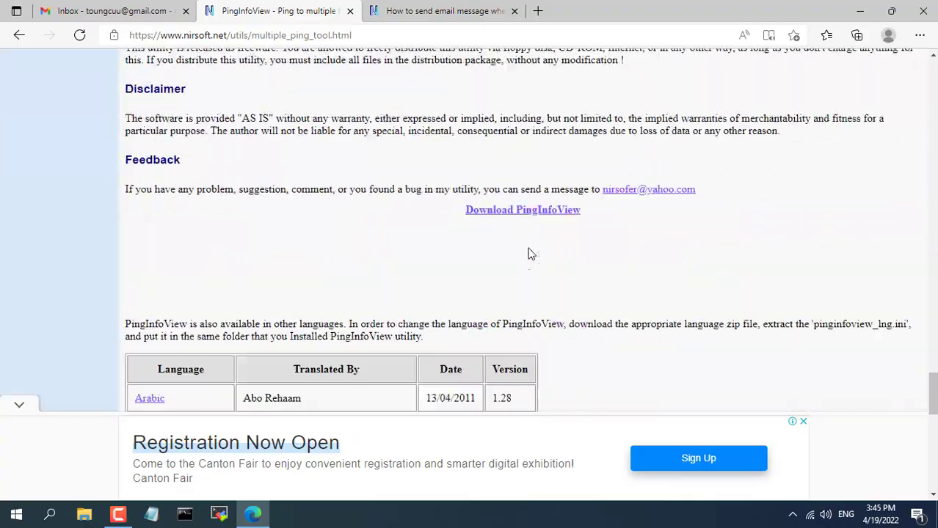
pyautogui.click(534, 144)
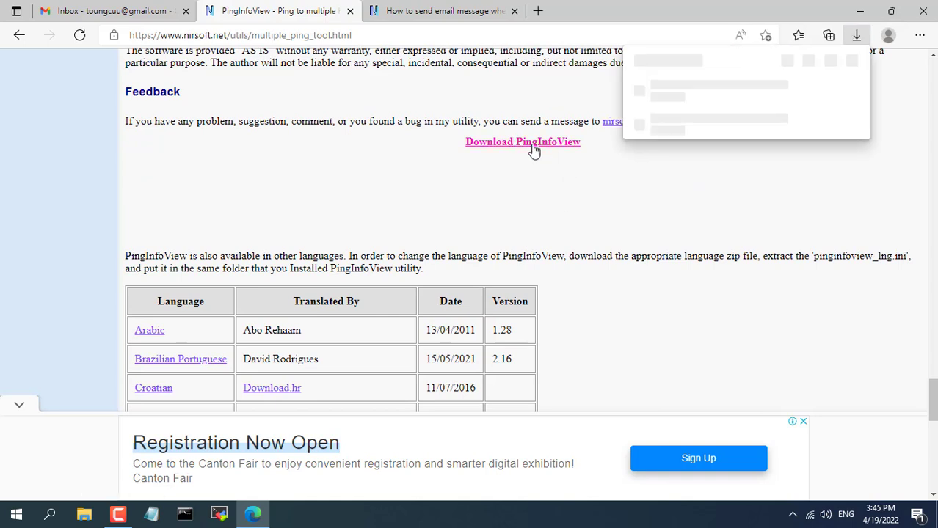
pyautogui.click(808, 91)
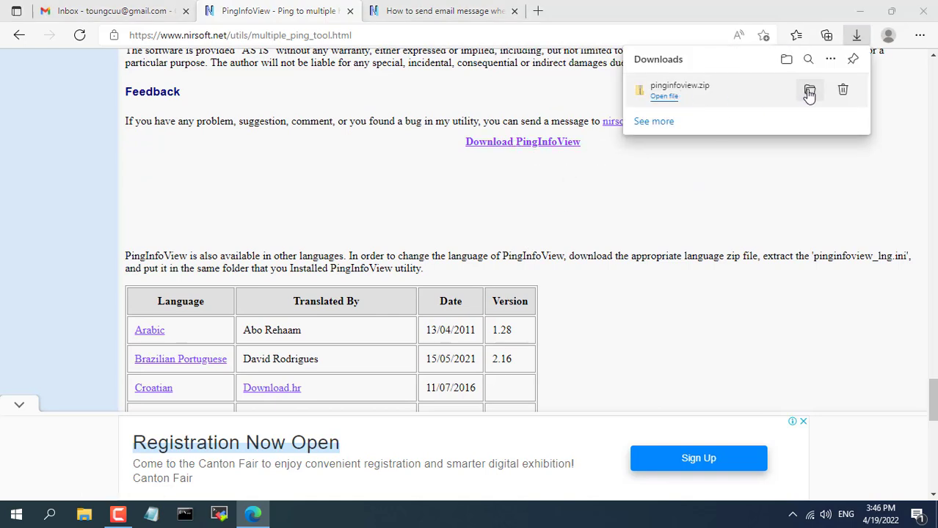
# Step: Extract pinginfoview.zip into a pinginfoview folder in Downloads
pyautogui.rightClick(225, 177)
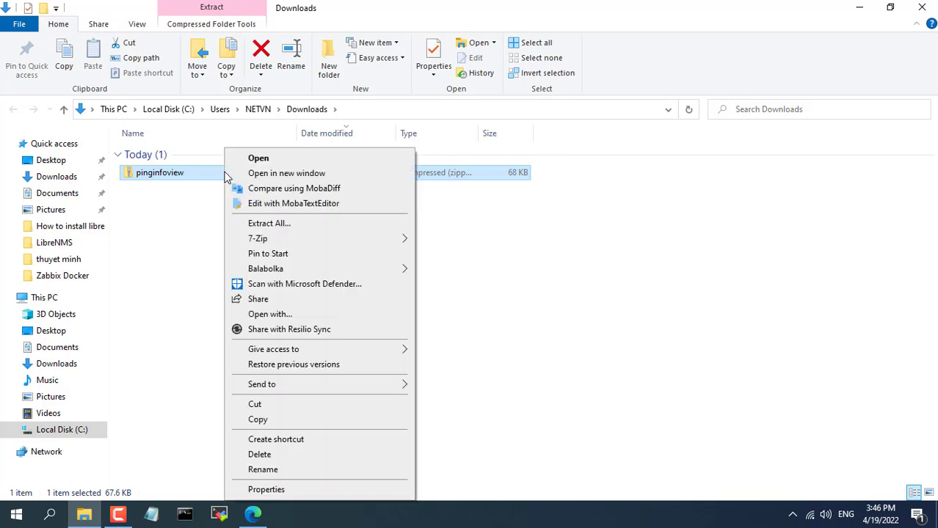
pyautogui.click(264, 224)
pyautogui.click(592, 392)
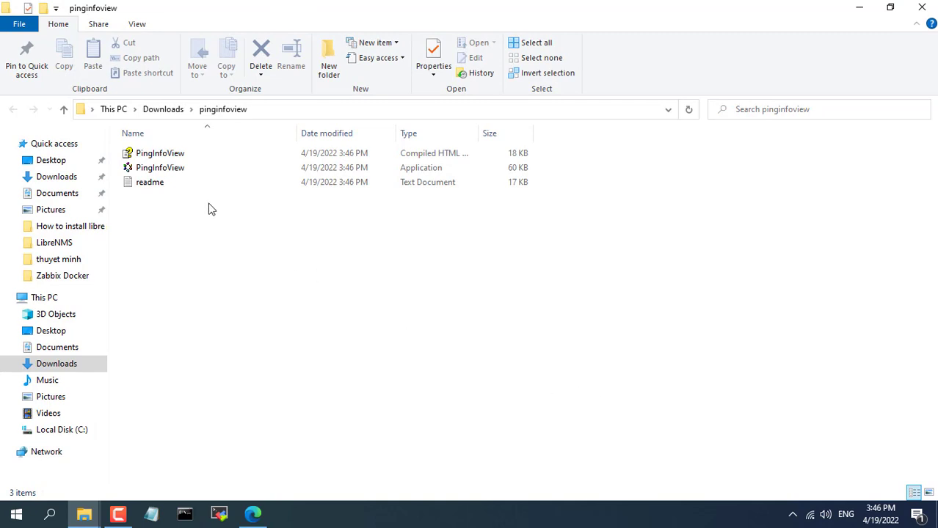
# Step: Launch PingInfoView and ping 10.11.32.140 Router, 10.11.32.21 Server, 10.11.32.250 DNS in IP-Host Description format
pyautogui.doubleClick(171, 175)
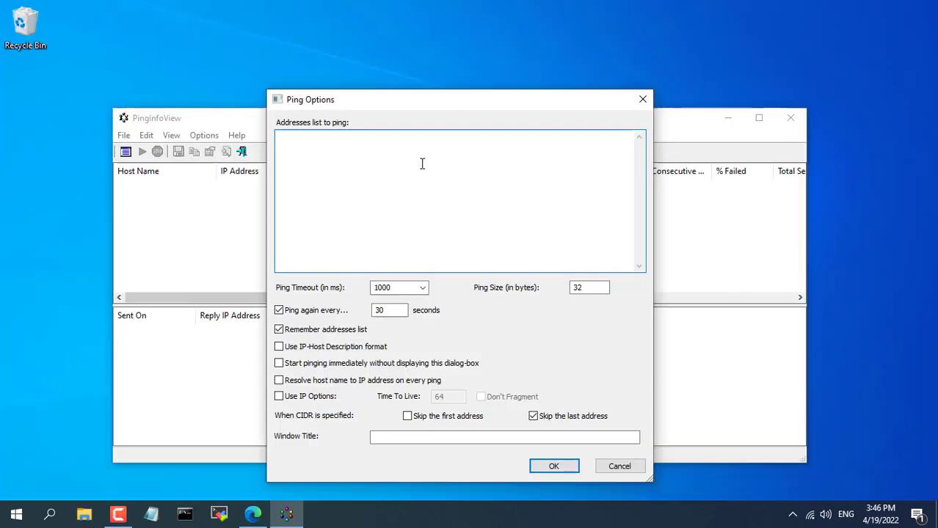
pyautogui.click(422, 163)
pyautogui.write('140 Router ')
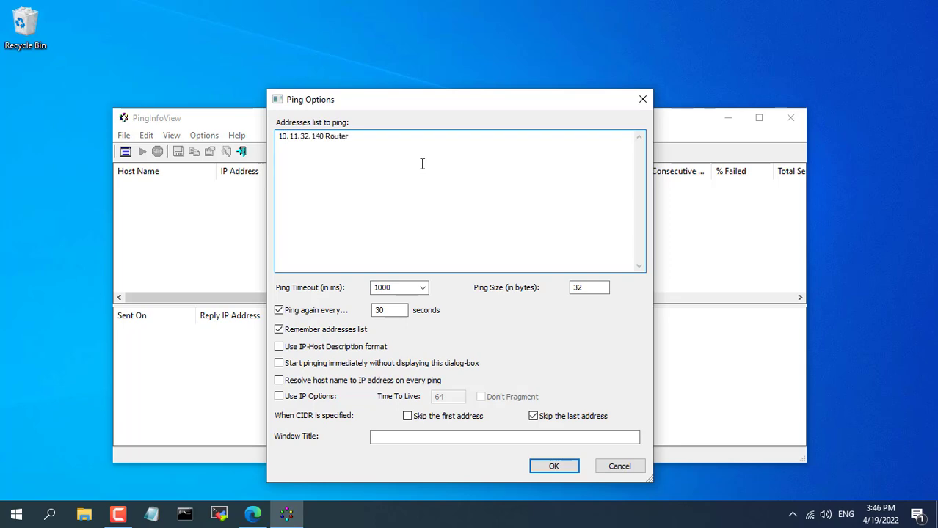
pyautogui.write('10.11.32.21 Server')
pyautogui.press('Return')
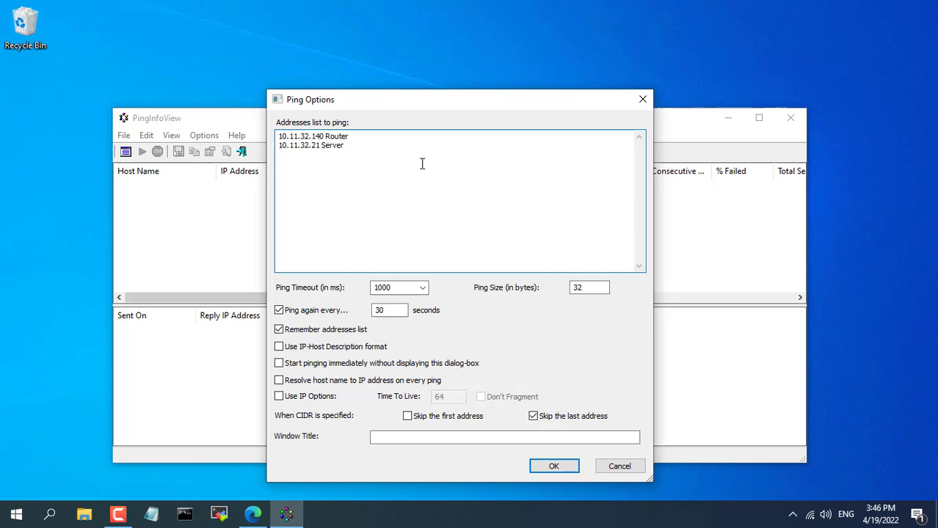
pyautogui.write('10.11.32.250 DNS')
pyautogui.hotkey('ctrl', 'a')
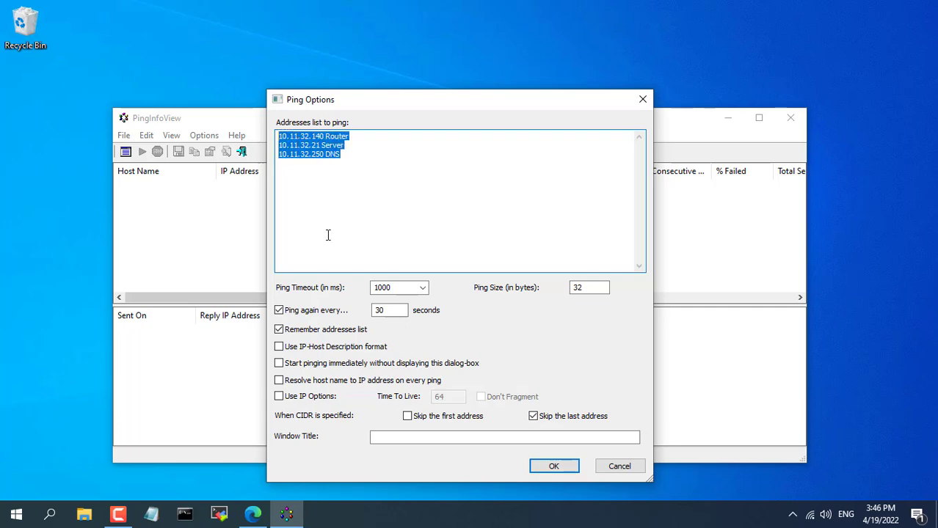
pyautogui.click(279, 346)
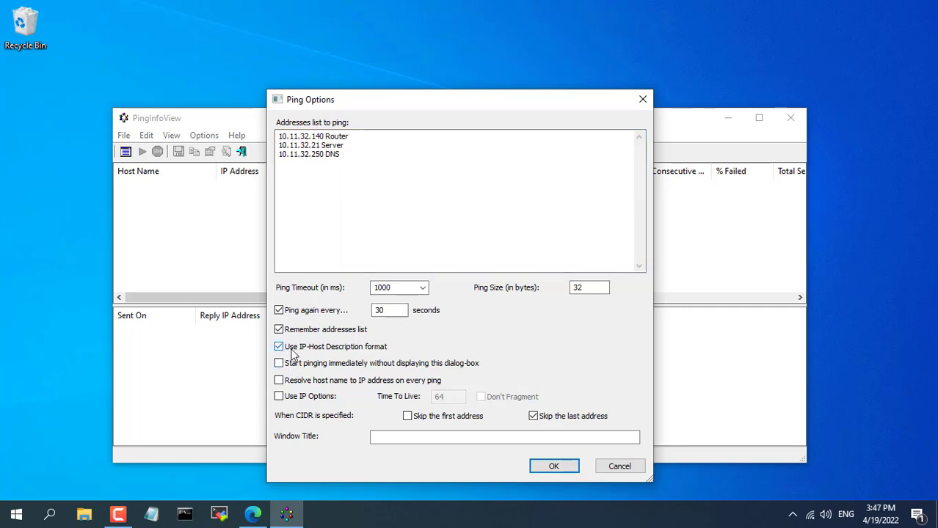
pyautogui.click(553, 466)
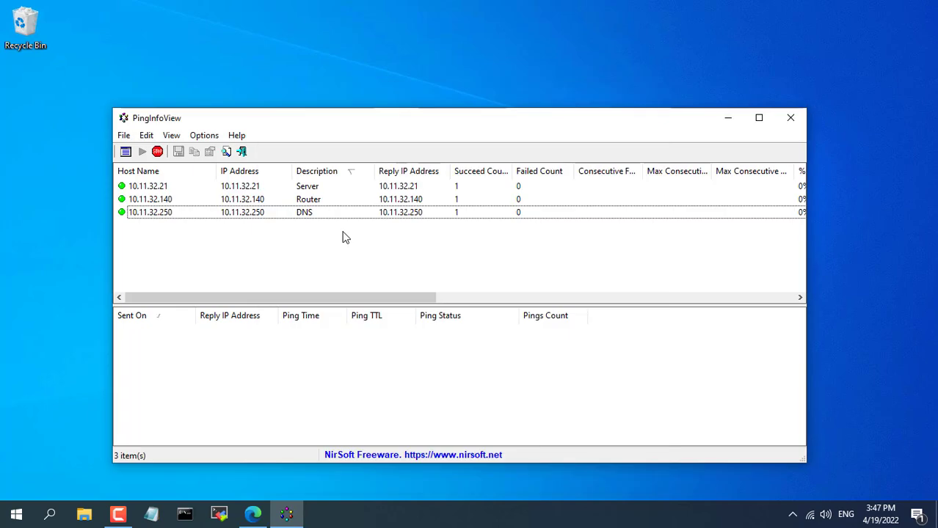
# Step: Check 10.11.32.21's ping history, enable Put Icon On Tray, and close the window
pyautogui.click(194, 188)
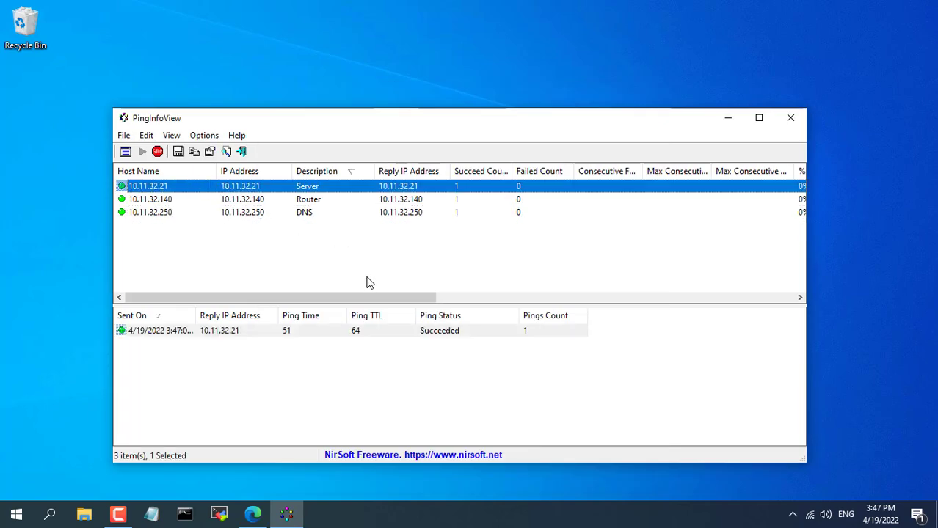
pyautogui.click(209, 137)
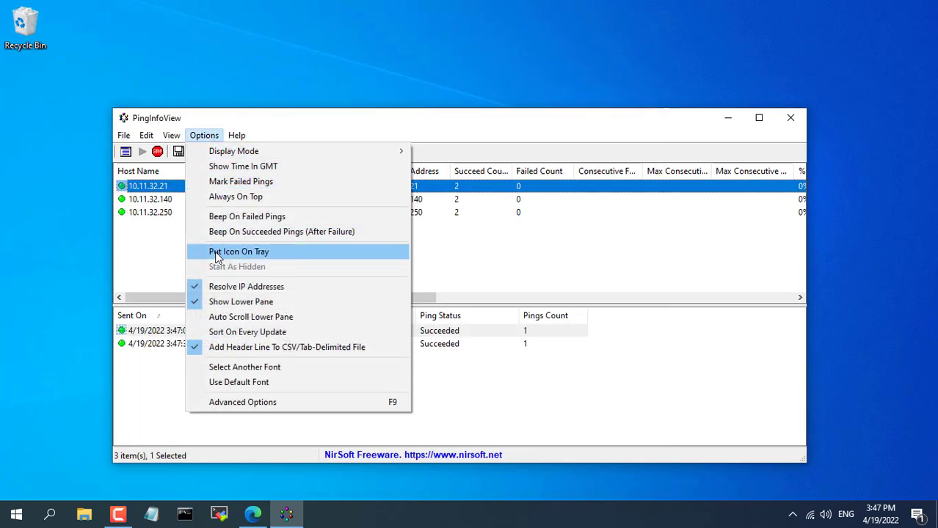
pyautogui.click(247, 251)
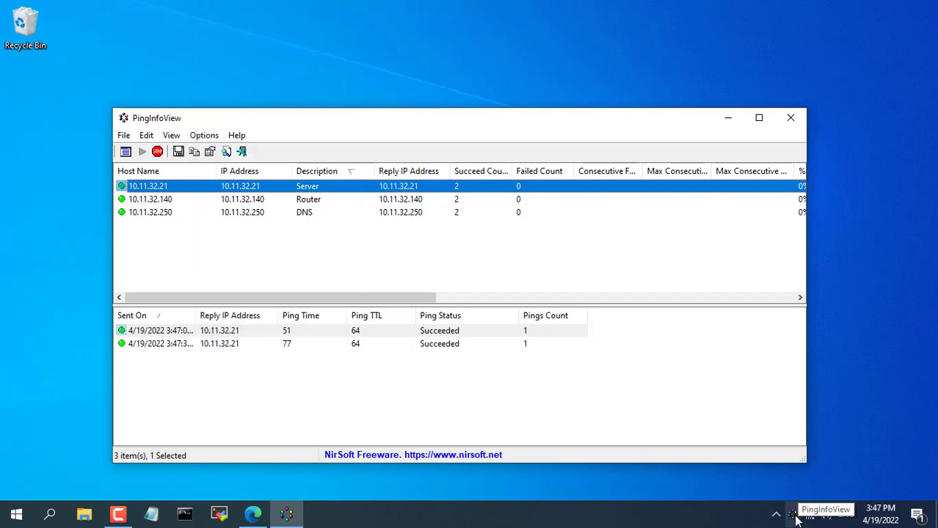
pyautogui.click(789, 117)
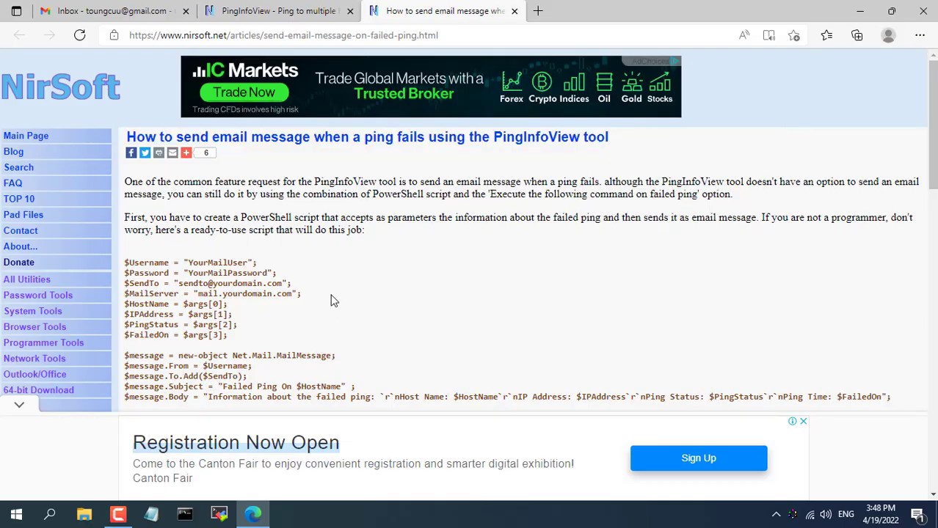
# Step: Copy the full PowerShell mail script from the NirSoft failed-ping article
pyautogui.moveTo(240, 217); pyautogui.dragTo(320, 218)
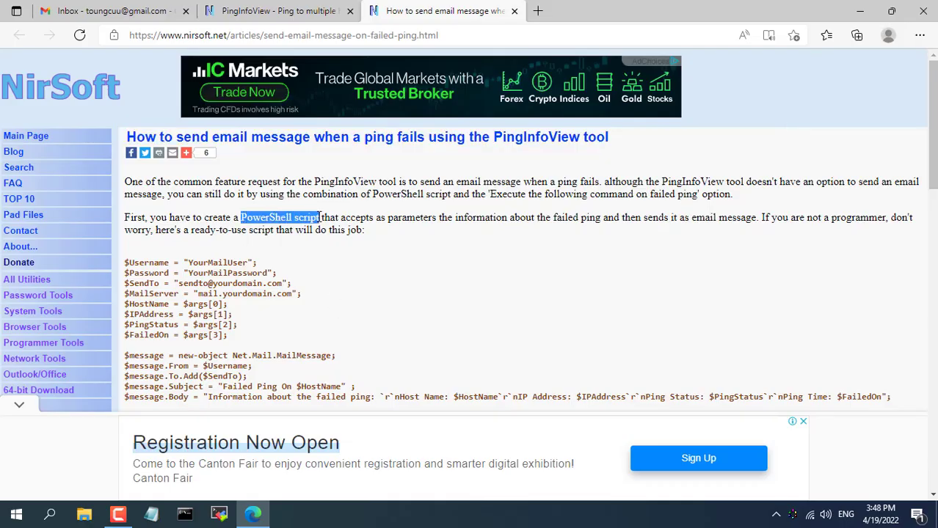
pyautogui.scroll(-2, 410, 260)
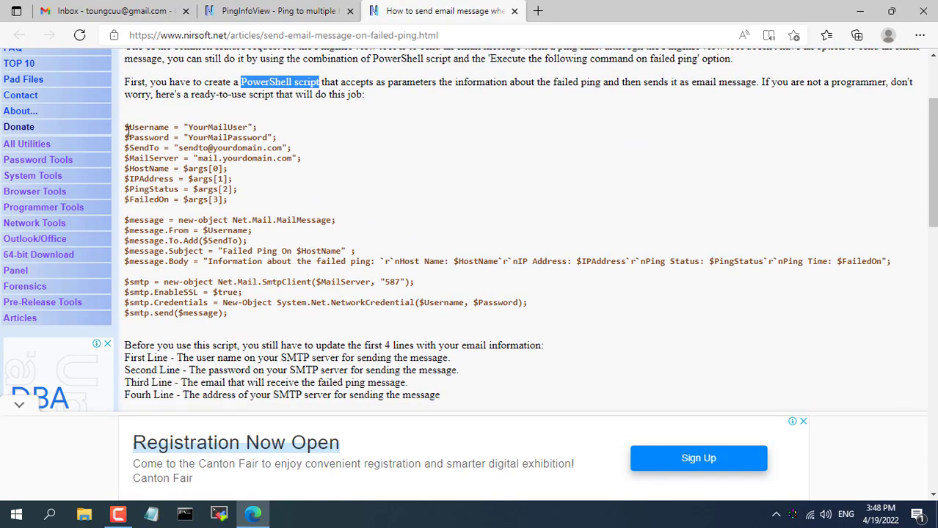
pyautogui.moveTo(126, 130); pyautogui.dragTo(244, 318)
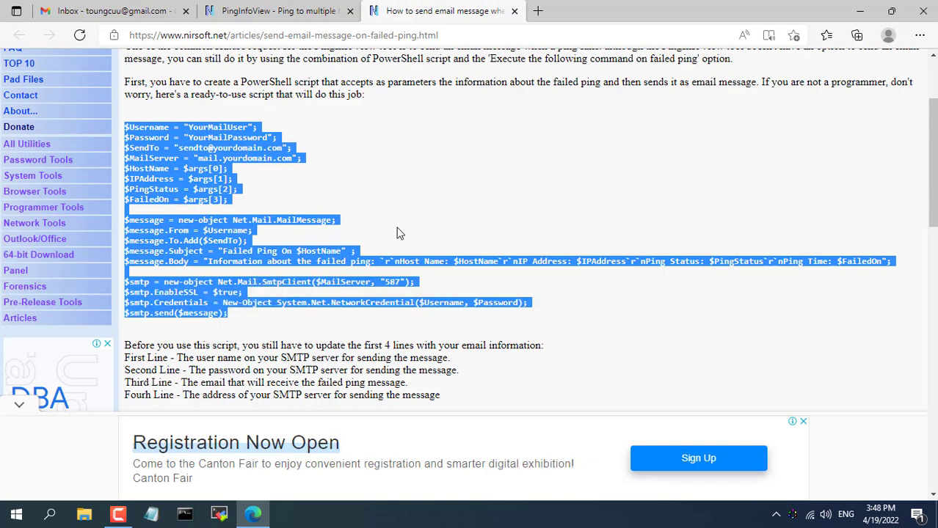
pyautogui.press('super+d')
# Step: Paste the PowerShell script into a new Notepad, check the Gmail inbox, then return to Notepad
pyautogui.click(151, 514)
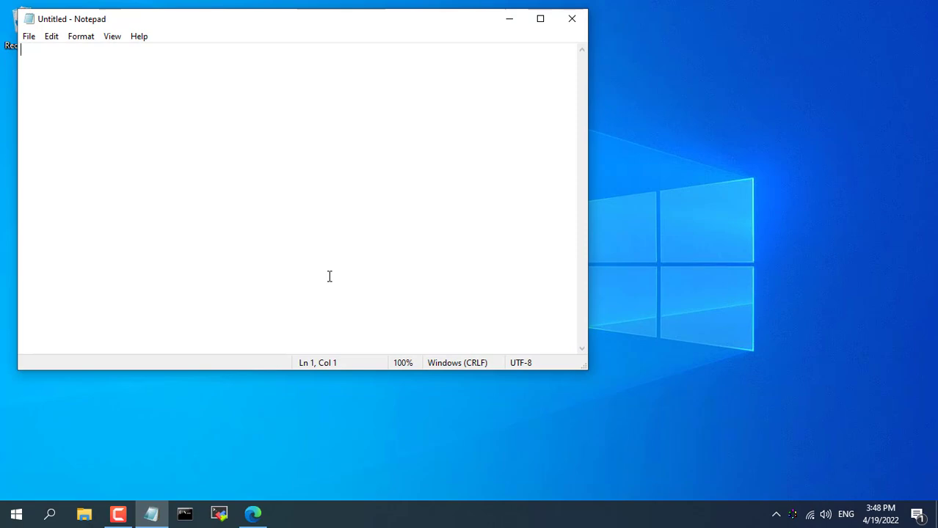
pyautogui.hotkey('ctrl', 'v')
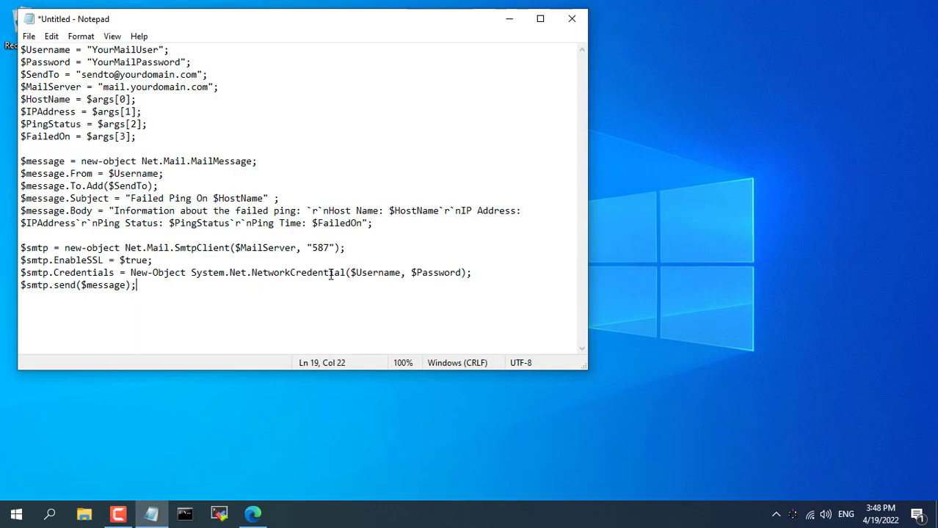
pyautogui.click(503, 20)
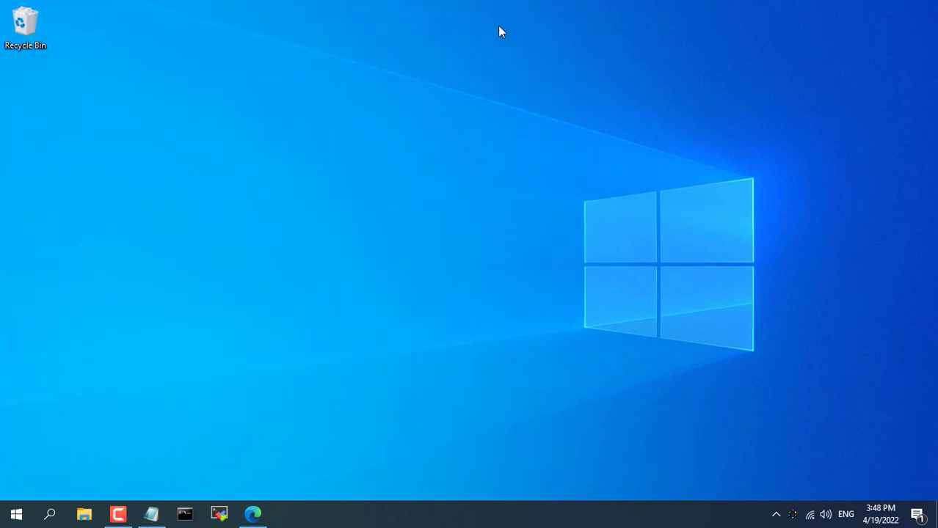
pyautogui.click(253, 516)
pyautogui.click(156, 13)
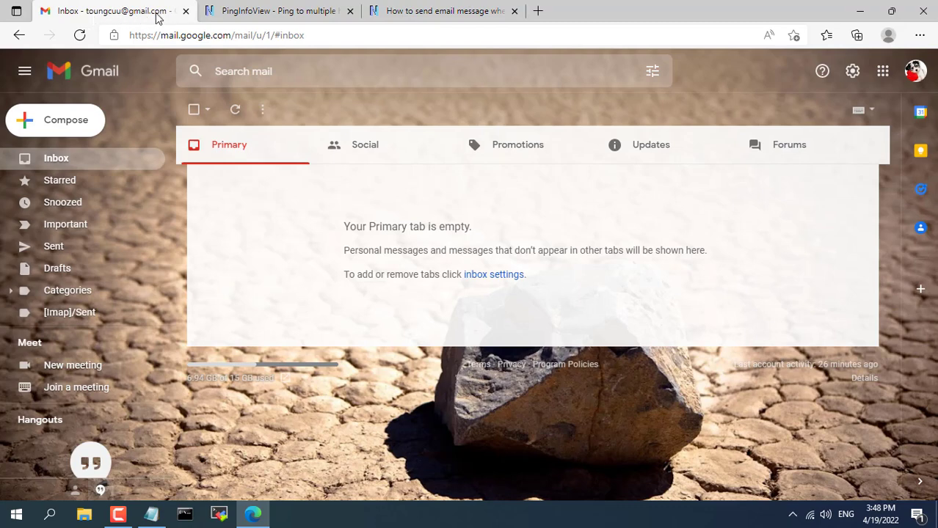
pyautogui.click(861, 12)
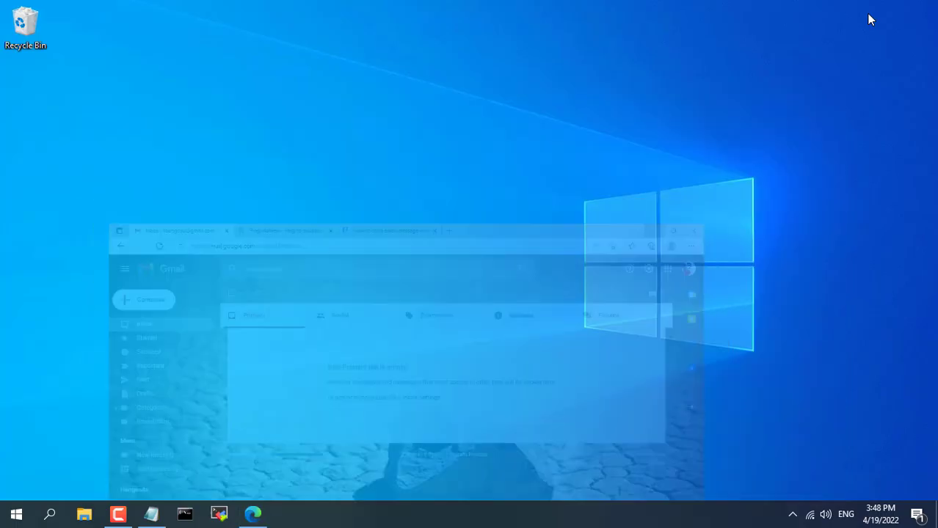
pyautogui.click(151, 516)
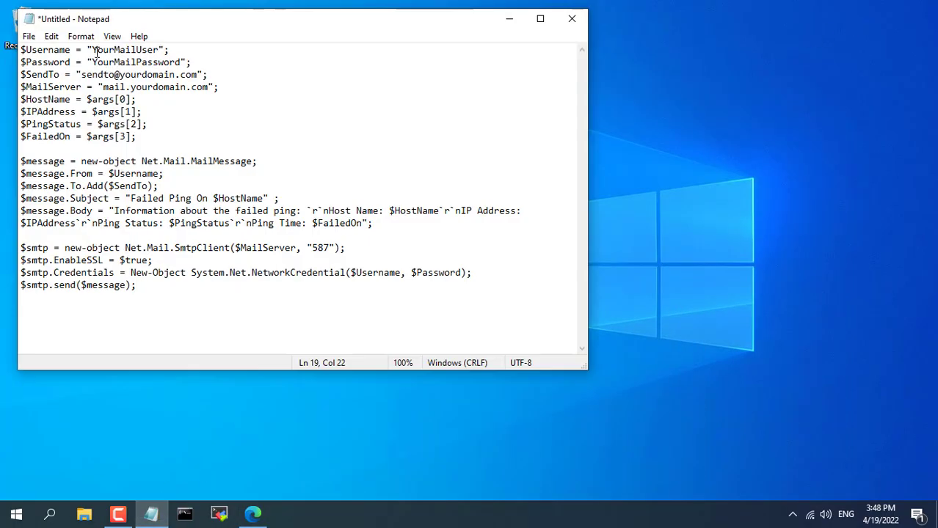
pyautogui.moveTo(92, 49); pyautogui.dragTo(158, 50)
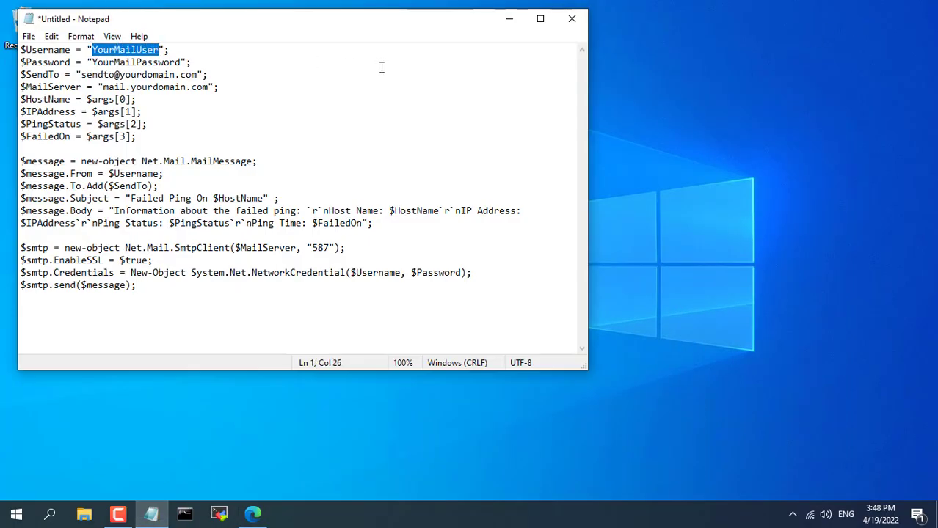
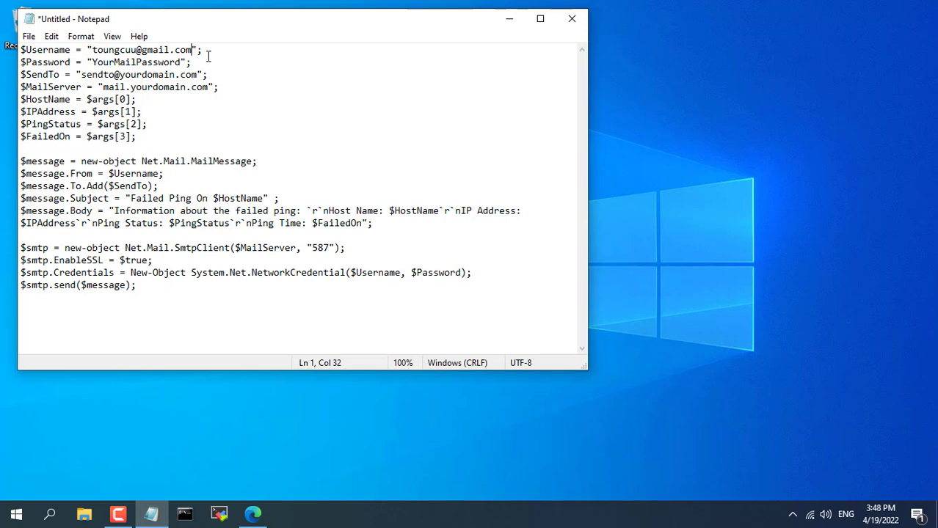
pyautogui.doubleClick(170, 50)
pyautogui.hotkey('ctrl', 'c')
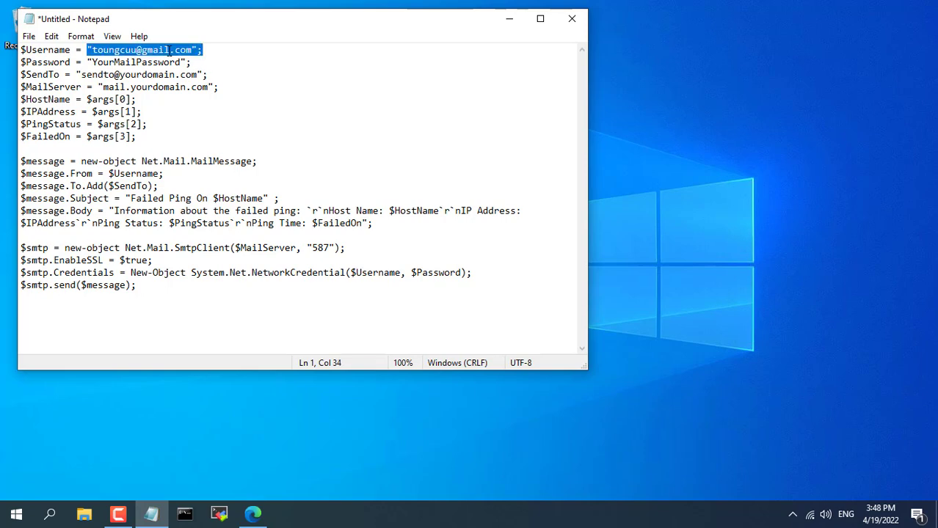
pyautogui.doubleClick(99, 74)
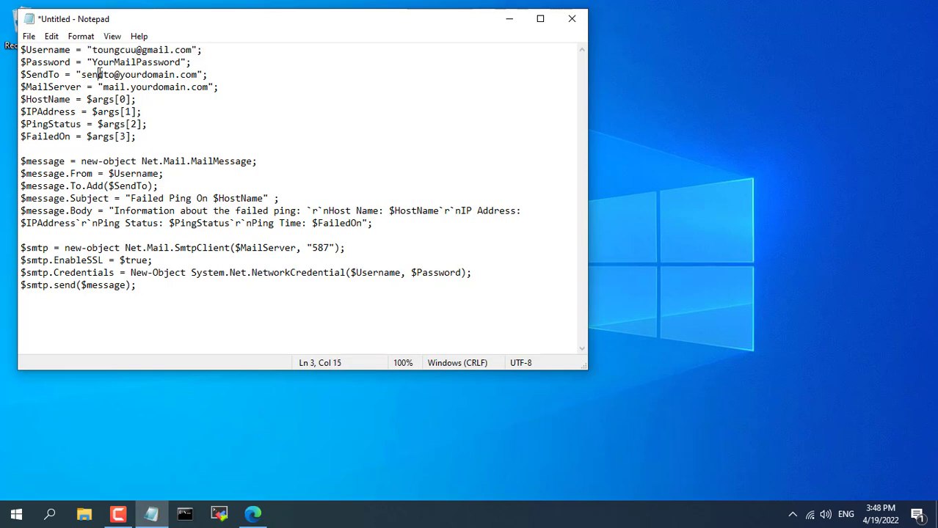
pyautogui.hotkey('ctrl', 'v')
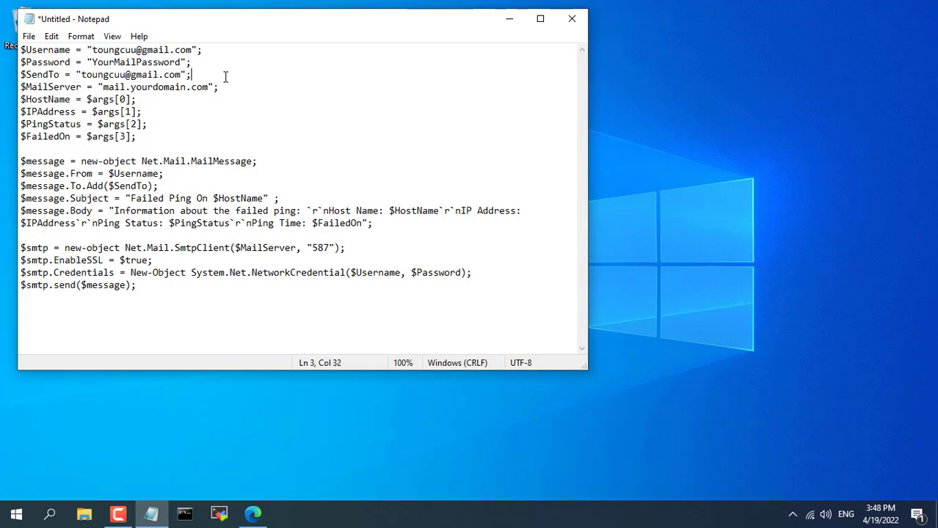
pyautogui.doubleClick(170, 86)
pyautogui.write('smtp.gmail.com')
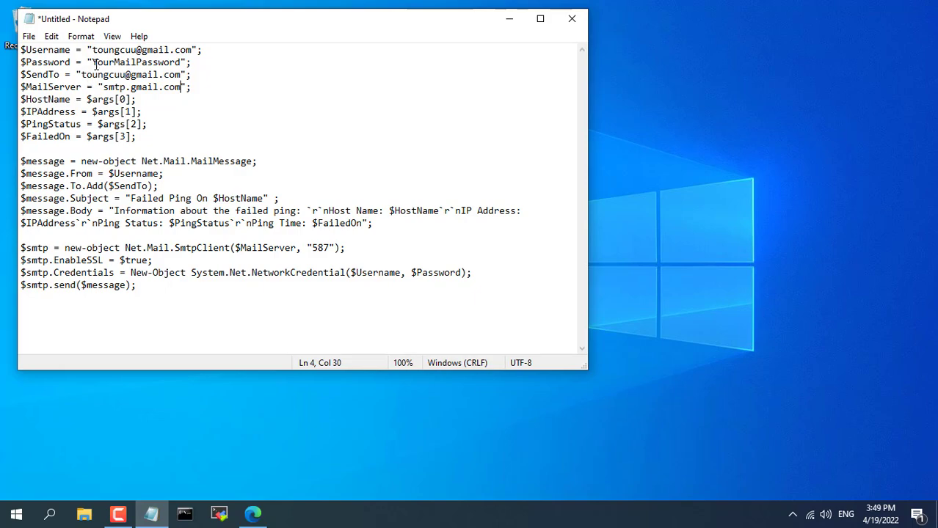
pyautogui.moveTo(92, 62); pyautogui.dragTo(181, 66)
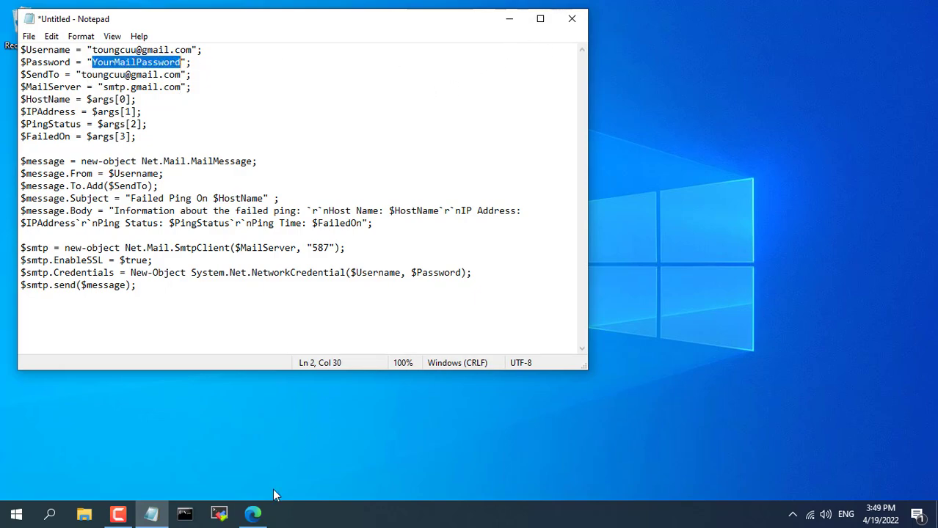
# Step: Open Google Account Security > App passwords and verify with the account password
pyautogui.click(252, 514)
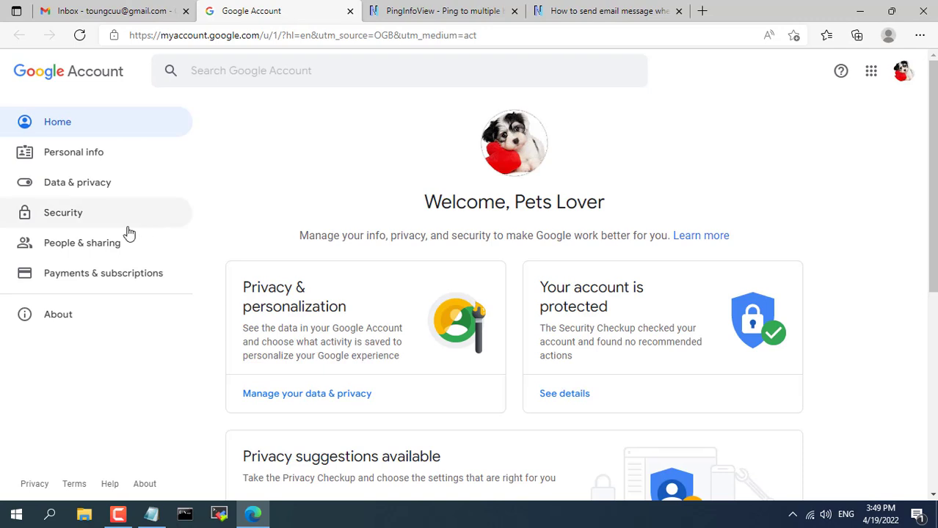
pyautogui.click(93, 224)
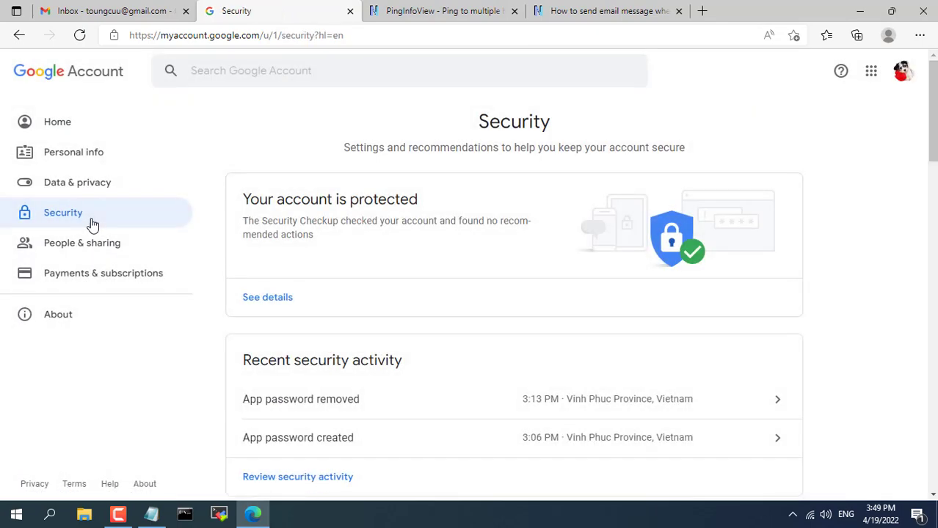
pyautogui.moveTo(931, 135); pyautogui.dragTo(931, 246)
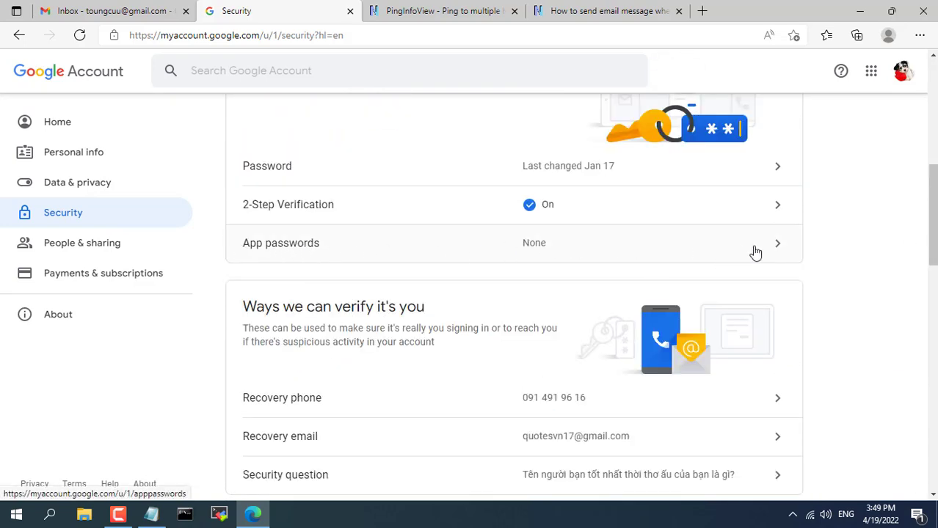
pyautogui.click(778, 250)
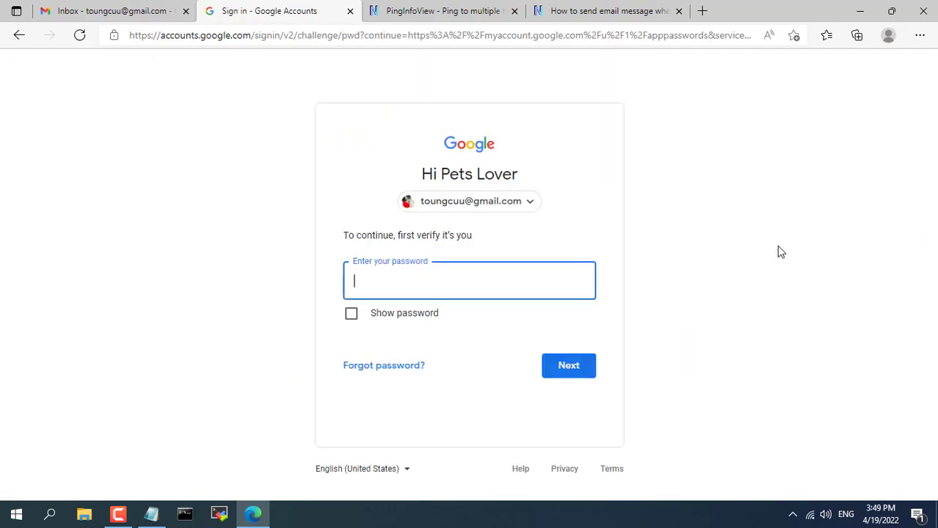
pyautogui.hotkey('ctrl', 'v')
pyautogui.click(568, 371)
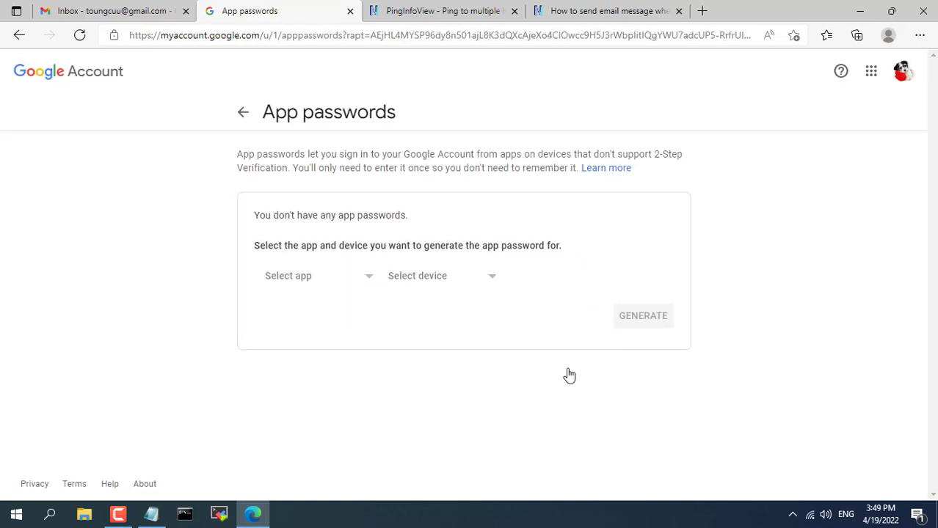
# Step: Generate an app password with custom name PowerShell and copy it
pyautogui.click(358, 282)
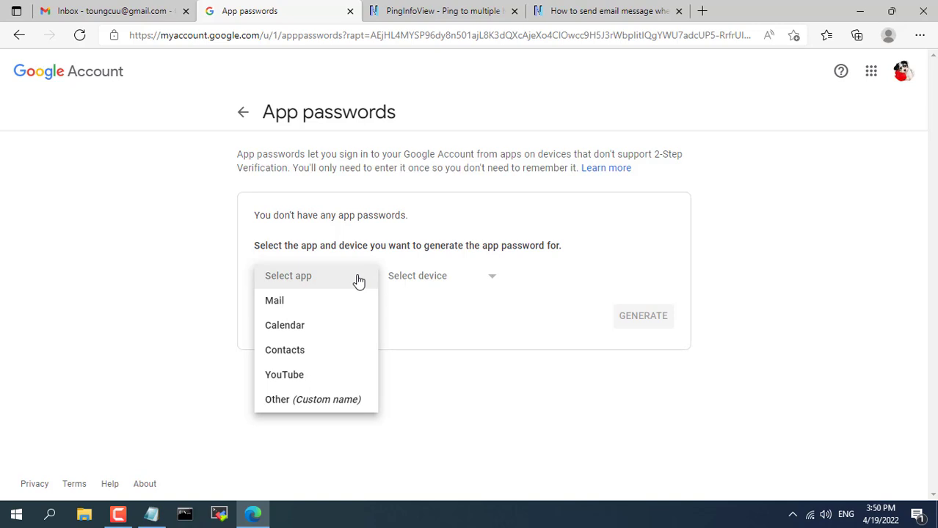
pyautogui.click(342, 404)
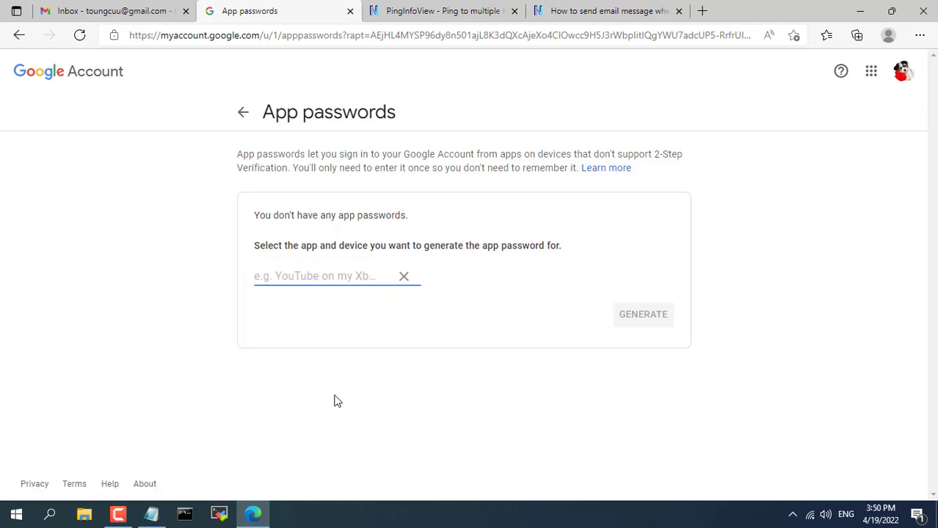
pyautogui.write('PowerShell')
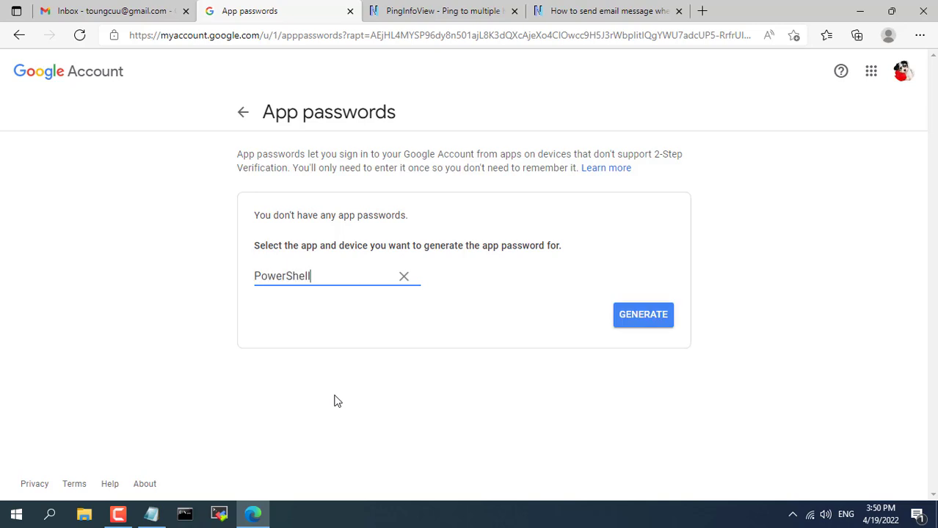
pyautogui.click(635, 329)
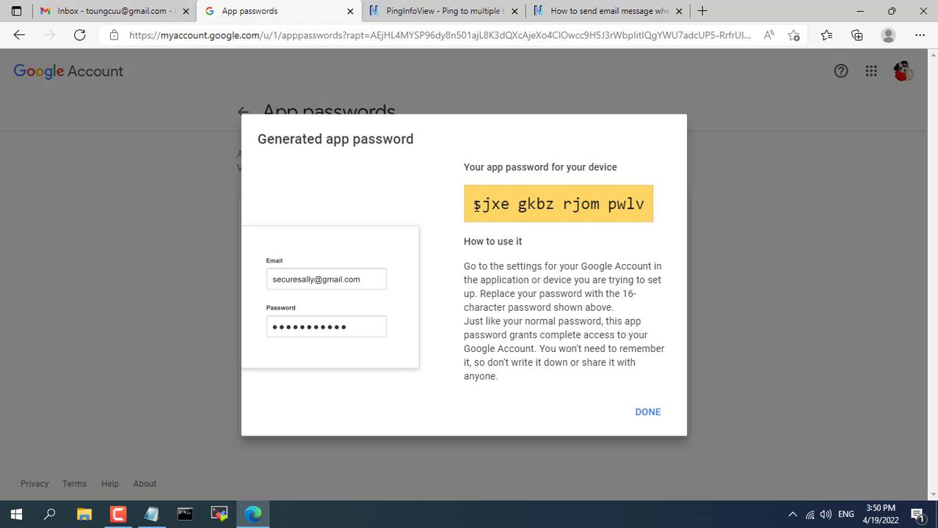
pyautogui.moveTo(476, 207); pyautogui.dragTo(644, 210)
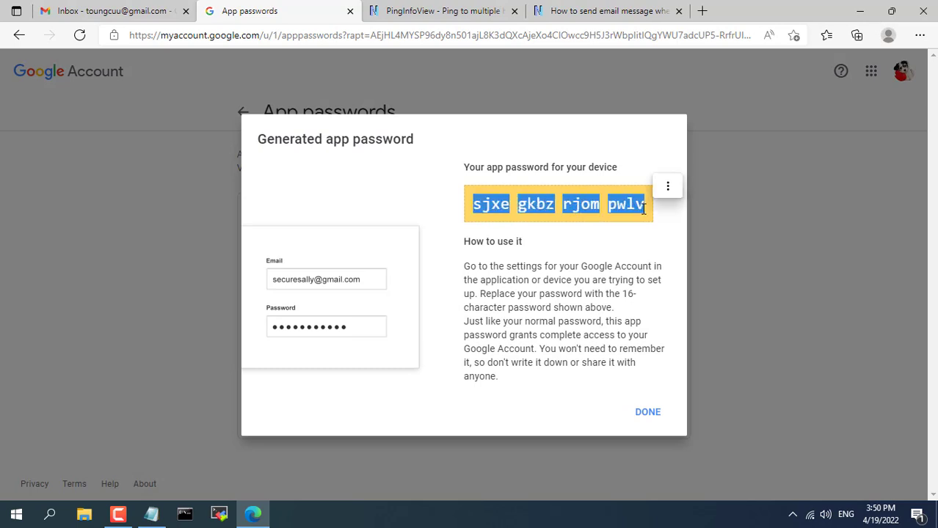
pyautogui.click(667, 187)
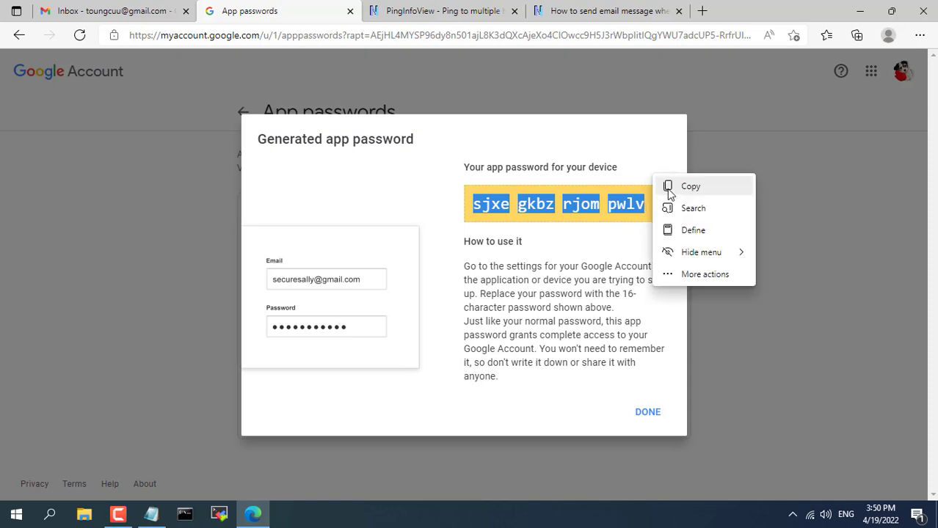
pyautogui.click(679, 190)
# Step: Paste the app password over YourMailPassword in the Notepad script
pyautogui.press('super+d')
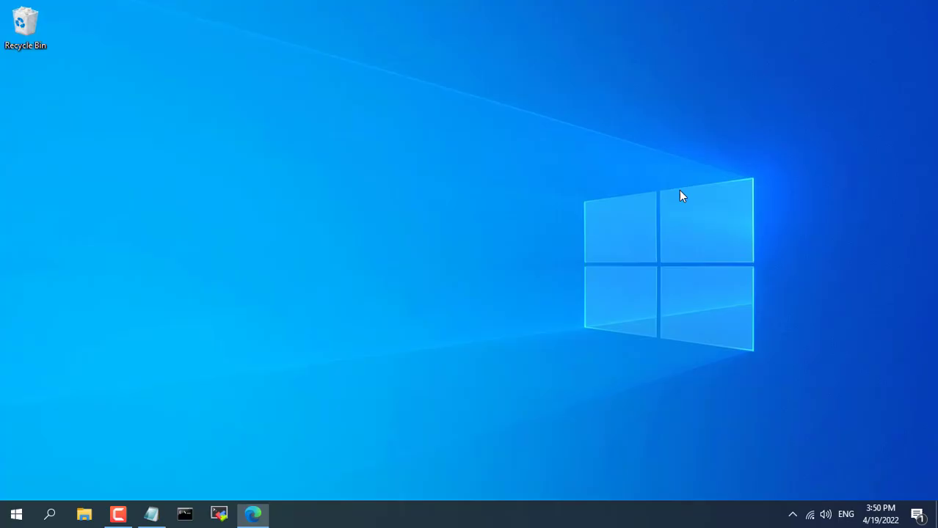
pyautogui.click(152, 514)
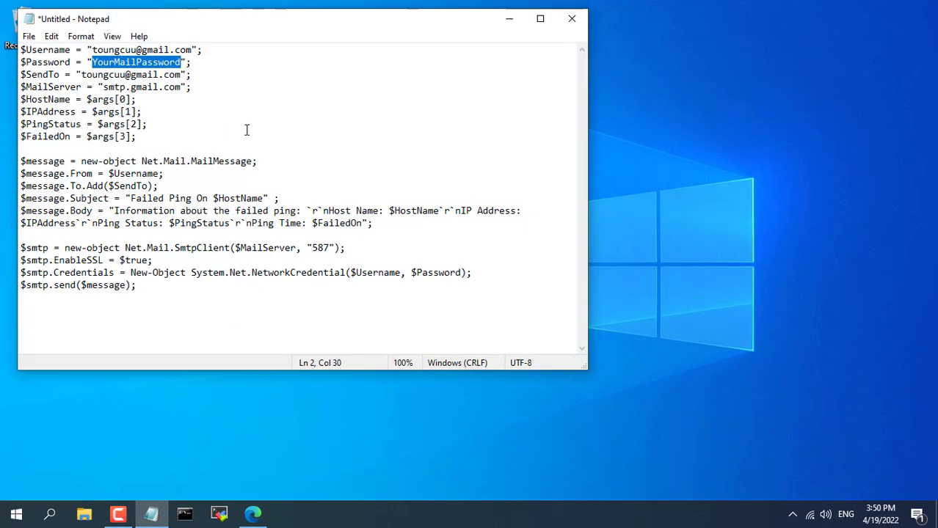
pyautogui.hotkey('ctrl', 'v')
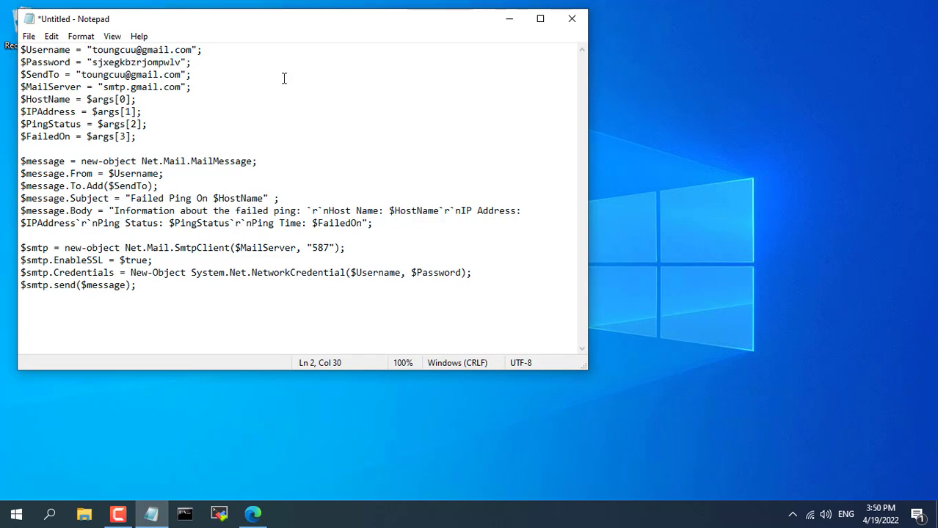
# Step: Save the script to the Desktop as pingtest.ps1 with file type All Files
pyautogui.click(29, 36)
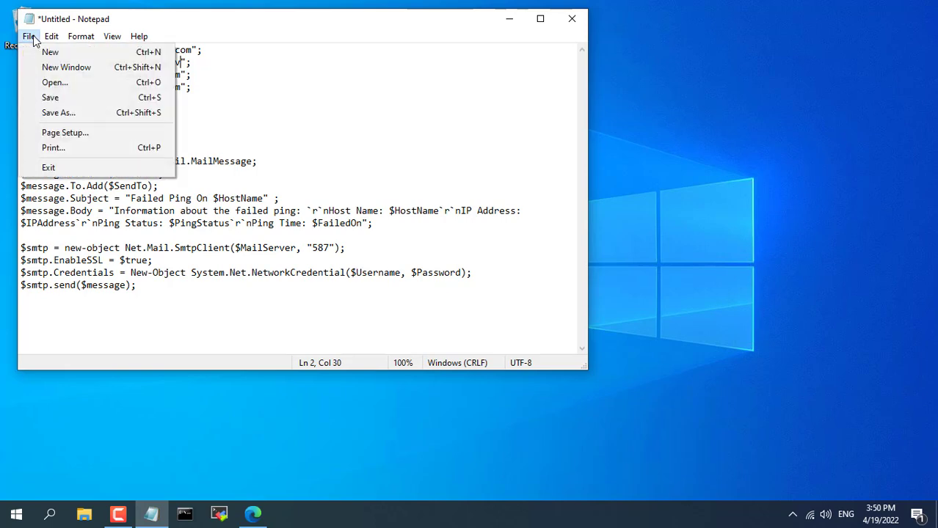
pyautogui.click(73, 114)
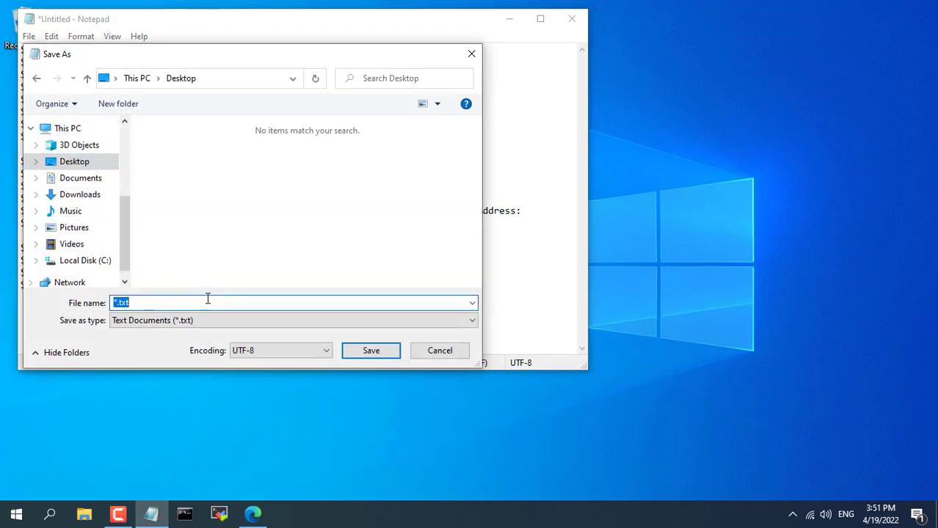
pyautogui.write('pingtest.ps1')
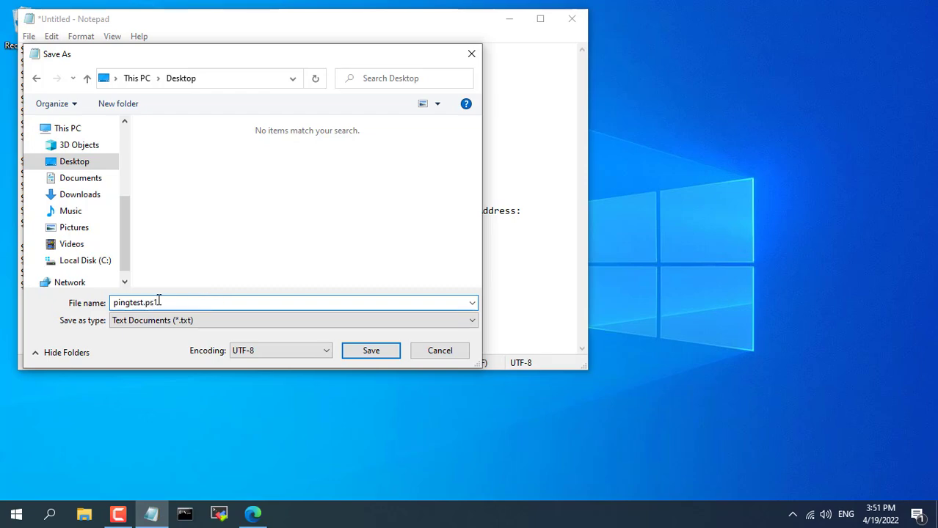
pyautogui.moveTo(160, 302); pyautogui.dragTo(143, 302)
pyautogui.click(229, 319)
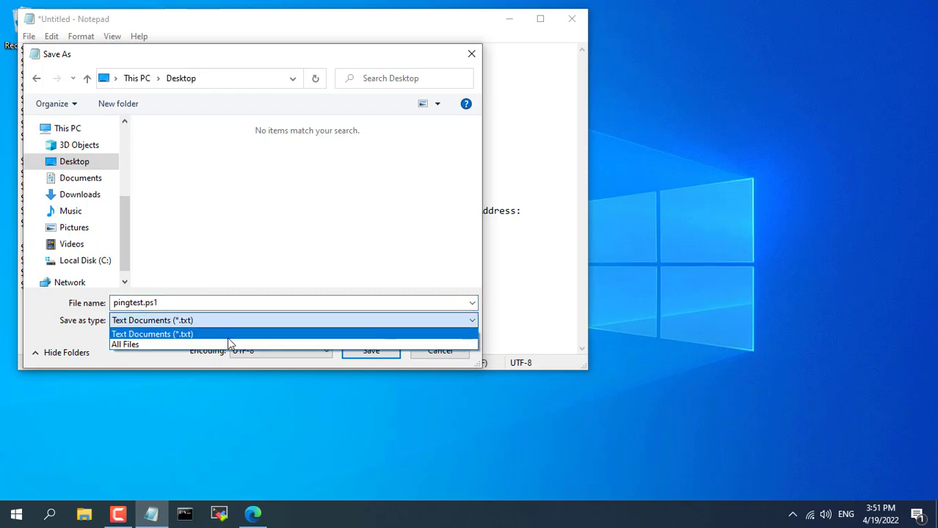
pyautogui.click(230, 343)
pyautogui.click(370, 351)
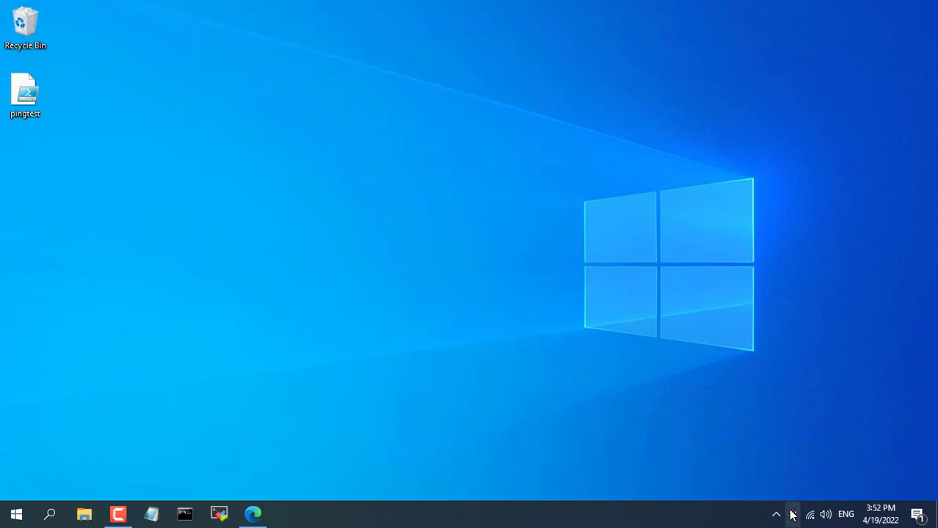
# Step: Tick 'Execute the following command on failed ping' in PingInfoView's Advanced Options
pyautogui.click(792, 516)
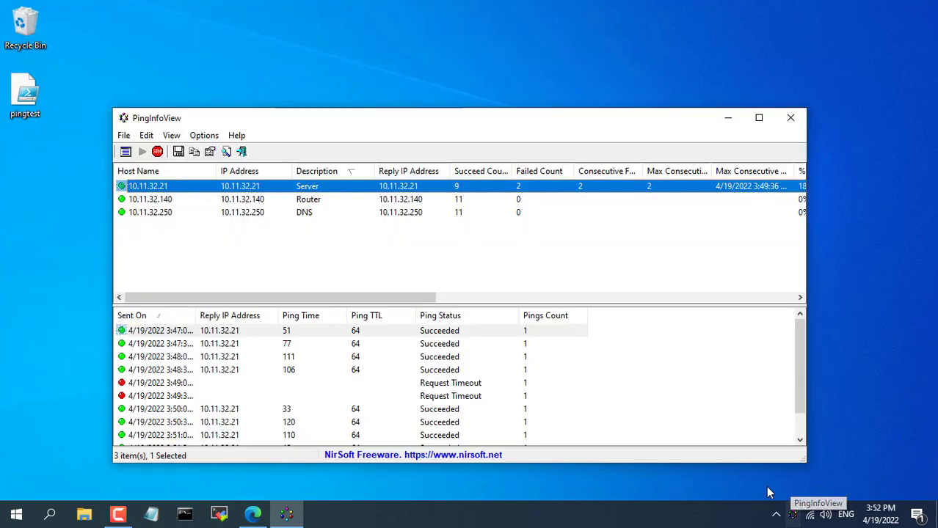
pyautogui.click(205, 137)
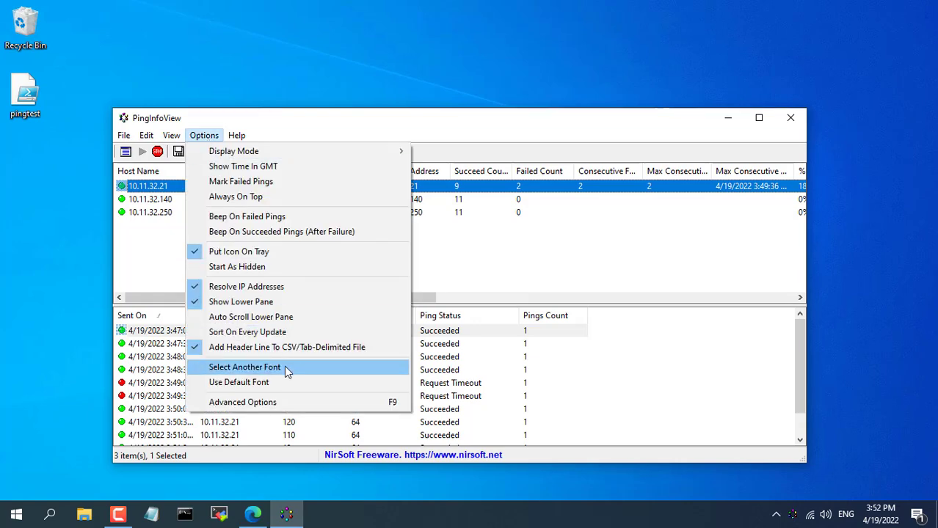
pyautogui.click(308, 402)
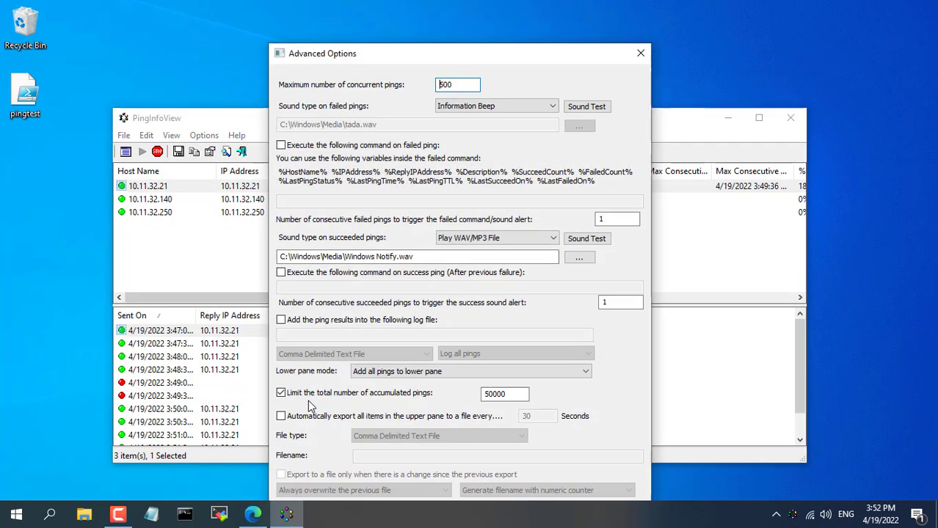
pyautogui.click(314, 151)
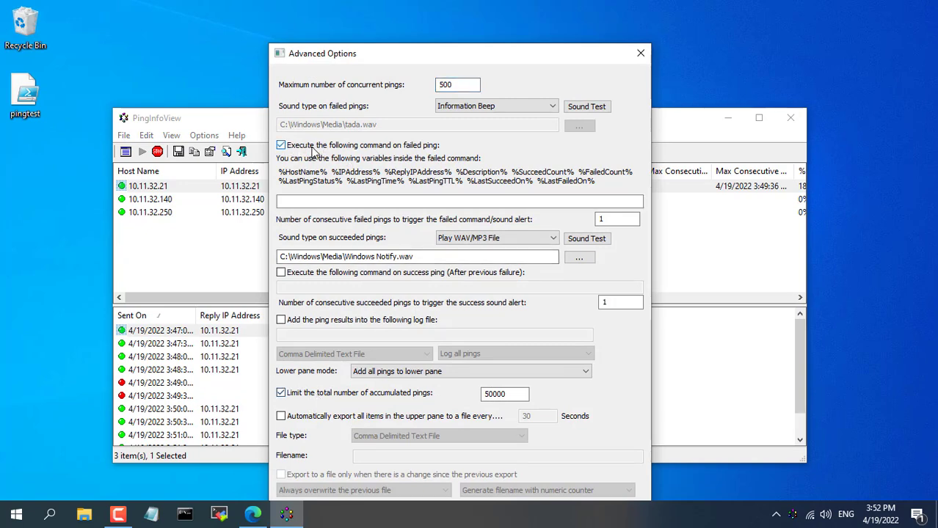
pyautogui.click(351, 199)
# Step: Select the article's full Powershell.exe command line in Edge
pyautogui.hotkey('alt', 'Tab')
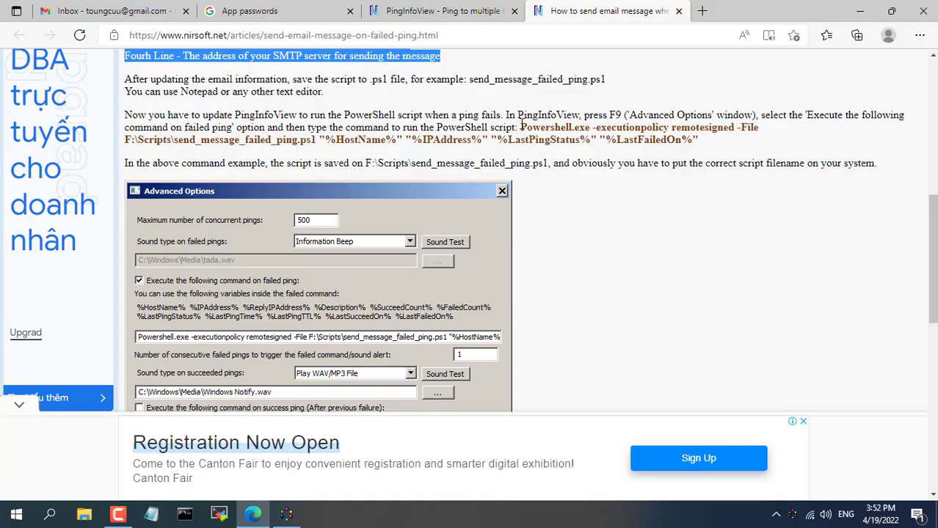
pyautogui.moveTo(521, 126); pyautogui.dragTo(597, 131)
pyautogui.moveTo(696, 139); pyautogui.dragTo(701, 145)
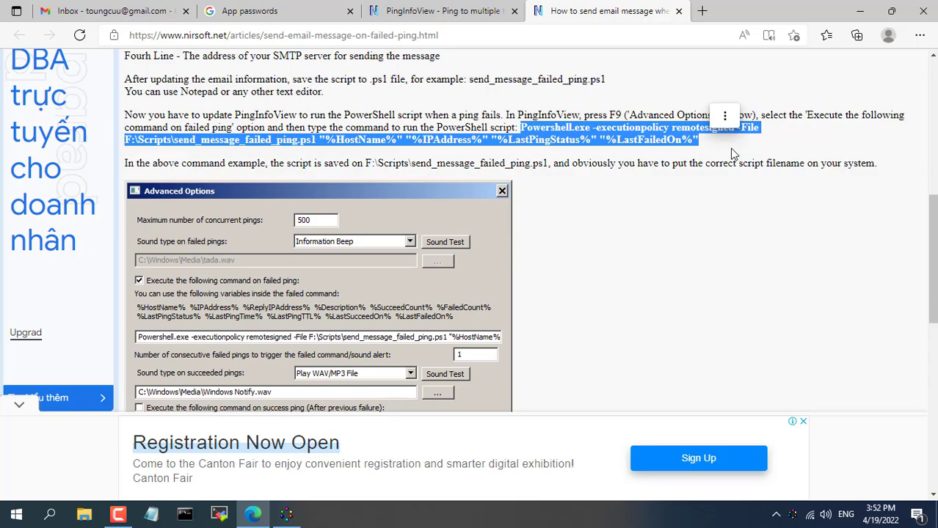
pyautogui.click(724, 116)
# Step: Paste the PowerShell command into the failed-ping field and delete the F:\Scripts path after -File
pyautogui.click(738, 116)
pyautogui.hotkey('alt', 'Tab')
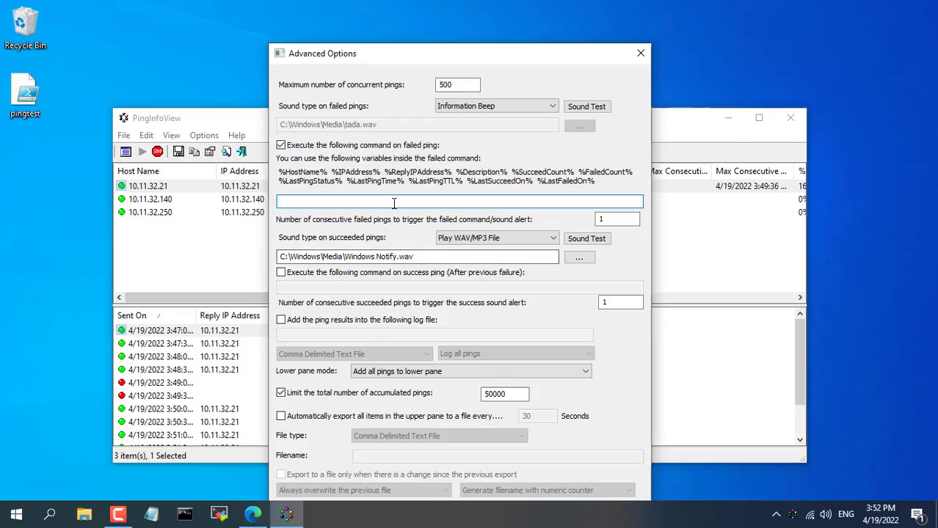
pyautogui.click(395, 203)
pyautogui.hotkey('ctrl', 'v')
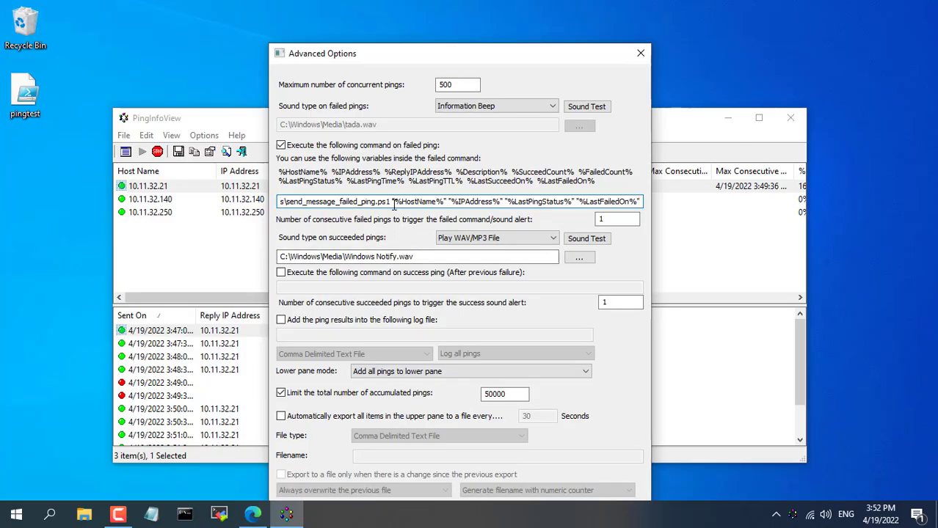
pyautogui.press('Home')
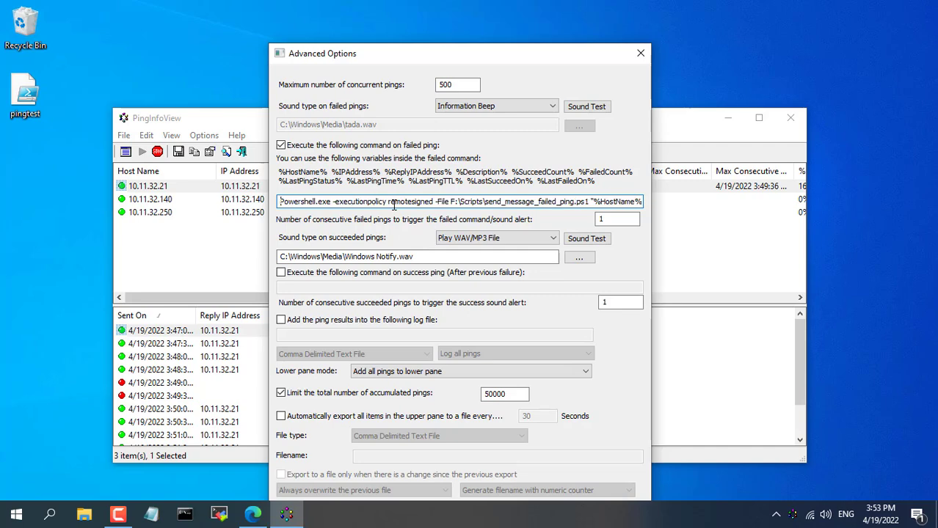
pyautogui.moveTo(450, 202); pyautogui.dragTo(589, 208)
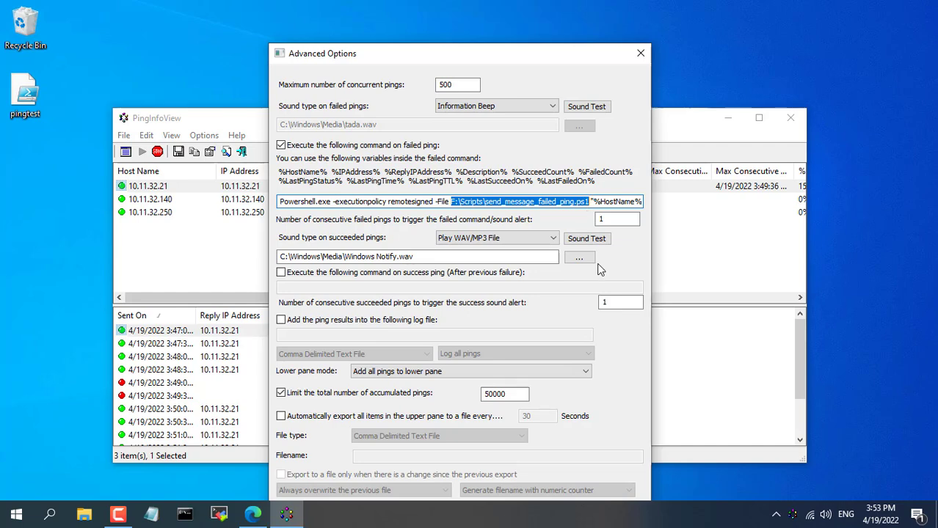
pyautogui.press('Delete')
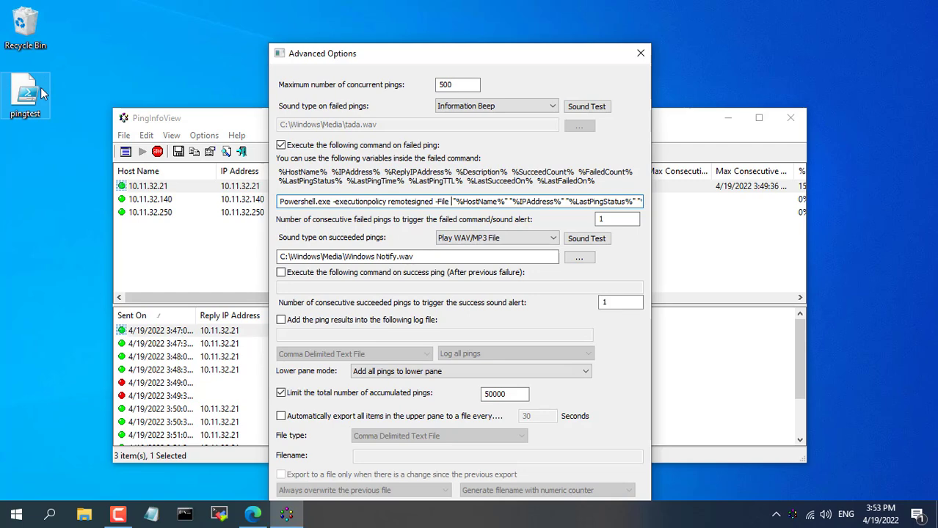
# Step: Copy the pingtest script's Desktop folder location from its file Properties dialog
pyautogui.rightClick(40, 87)
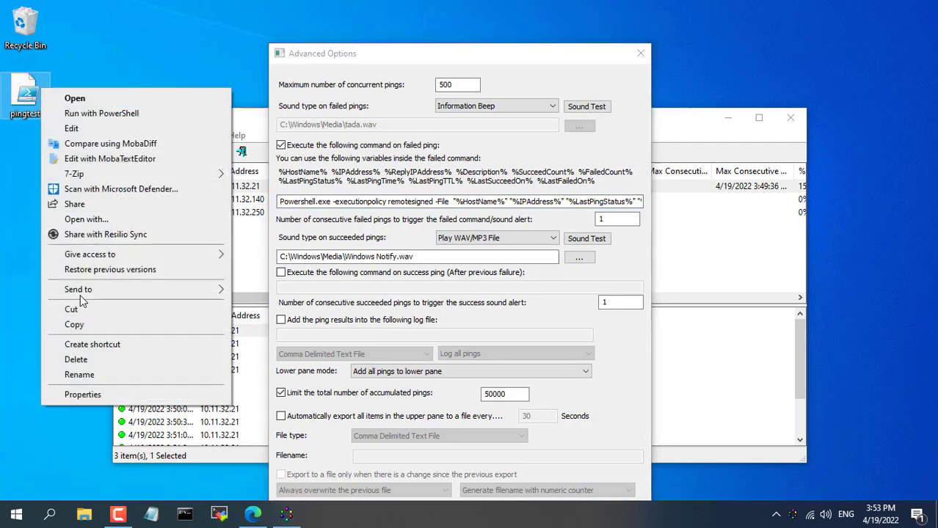
pyautogui.click(83, 395)
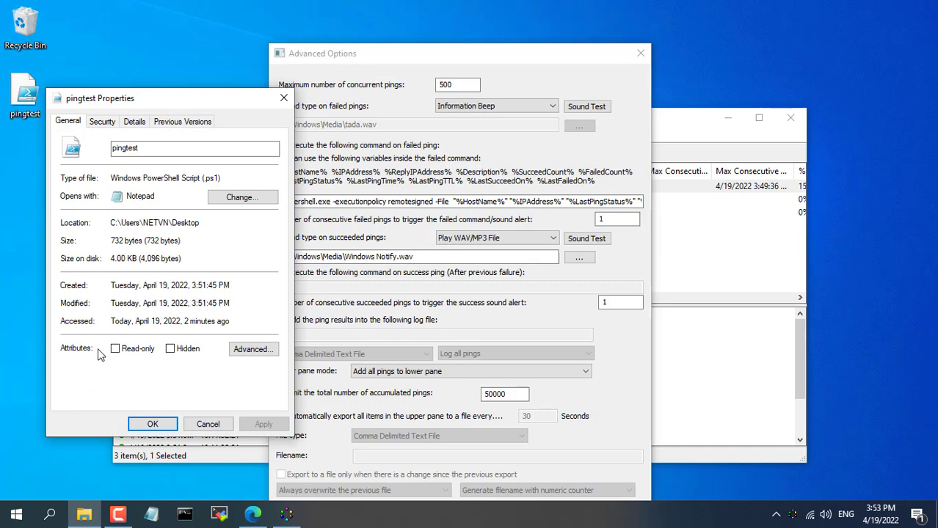
pyautogui.moveTo(110, 222); pyautogui.dragTo(212, 224)
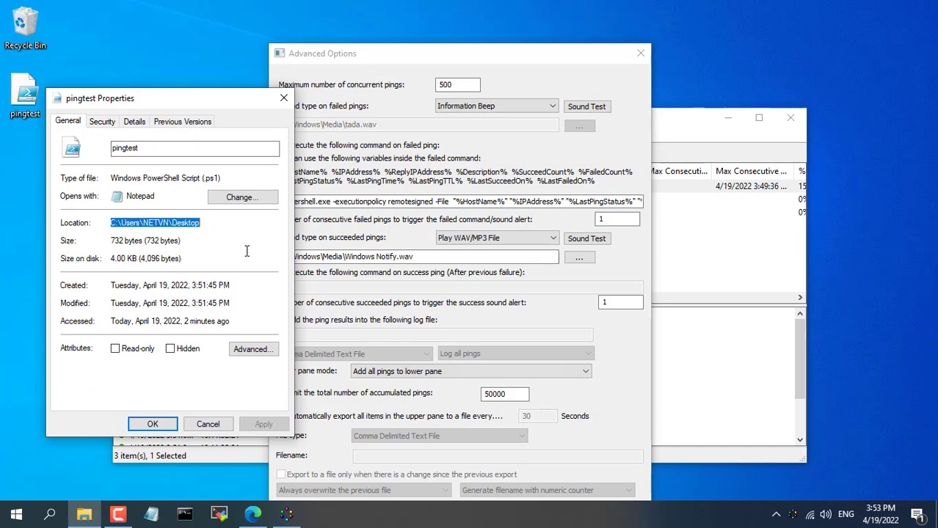
pyautogui.click(284, 100)
# Step: Complete the failed-ping command with the Desktop path plus \pingtest.ps1 and save Advanced Options
pyautogui.hotkey('ctrl', 'v')
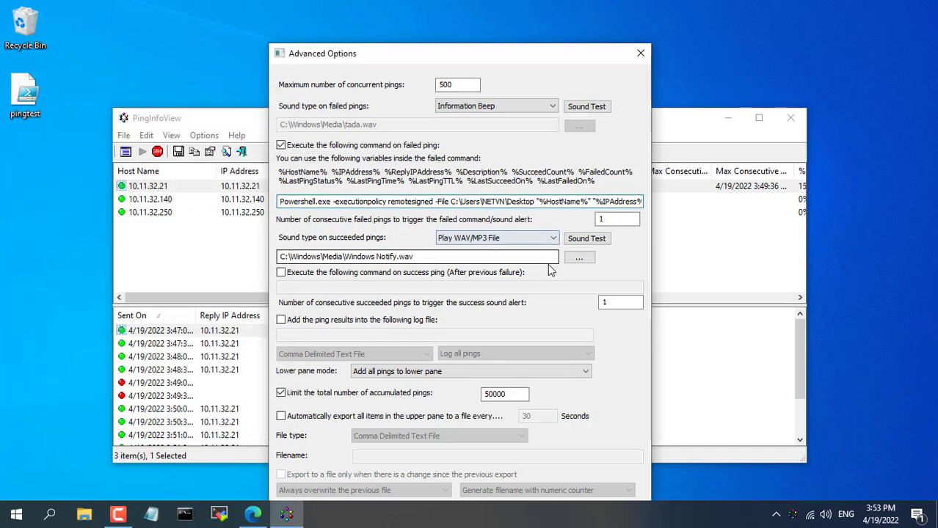
pyautogui.write('\\pingte')
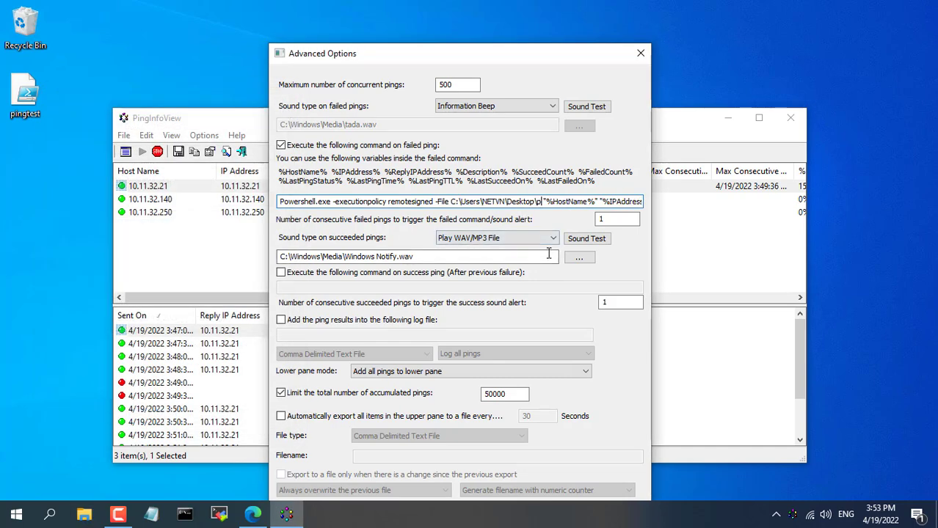
pyautogui.write('st')
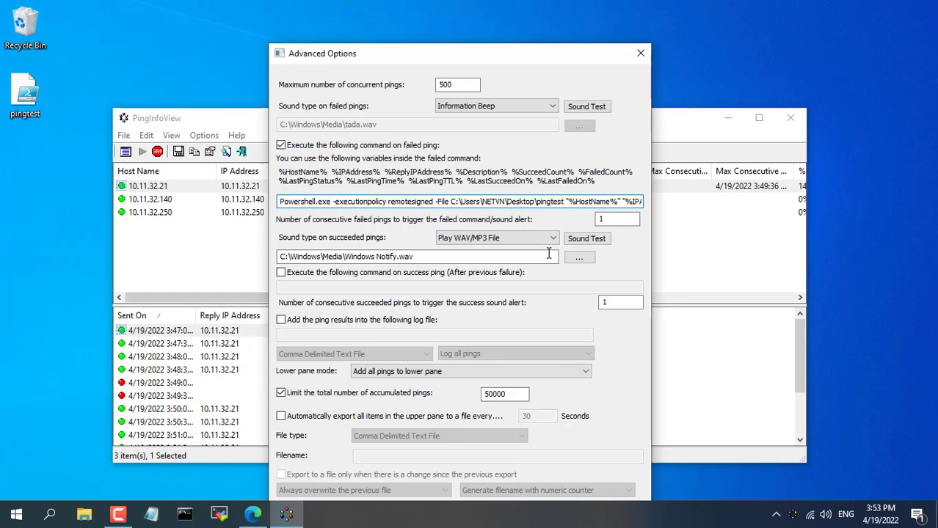
pyautogui.write('.ps1')
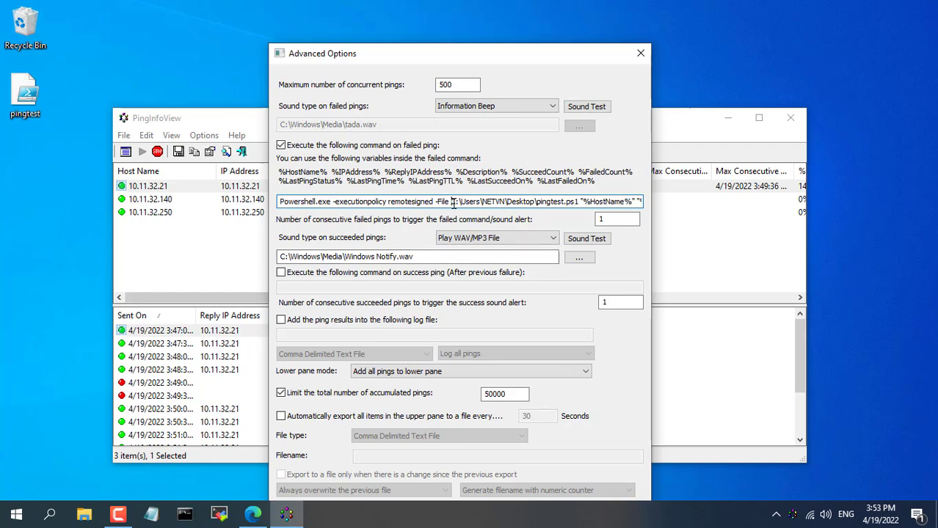
pyautogui.moveTo(453, 204); pyautogui.dragTo(580, 204)
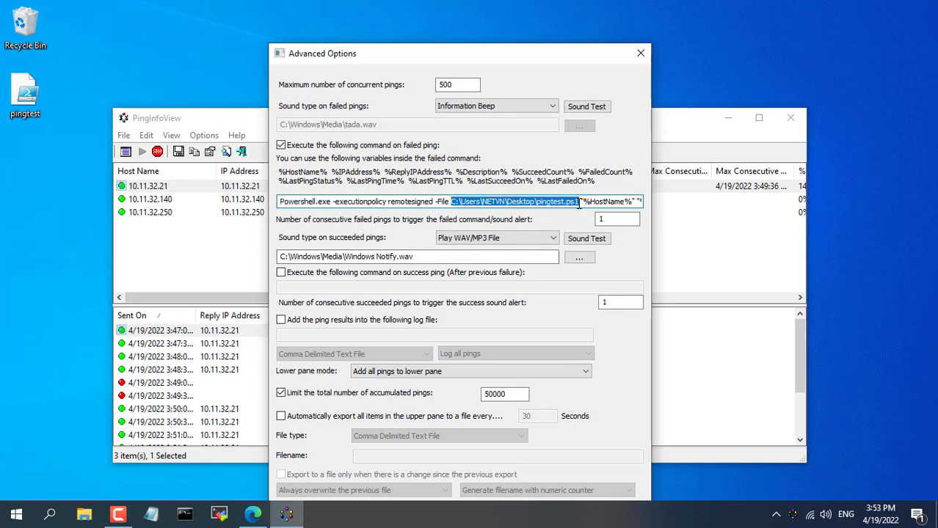
pyautogui.moveTo(412, 56); pyautogui.dragTo(414, 26)
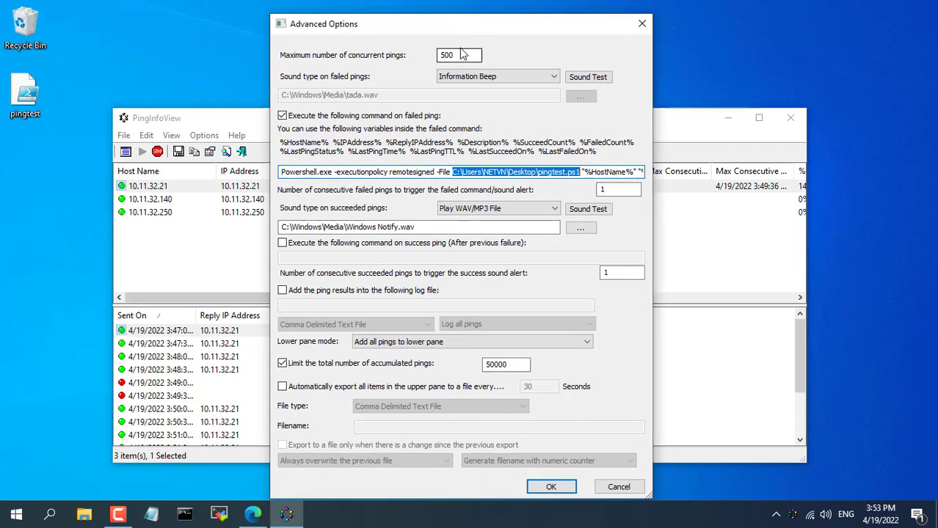
pyautogui.click(559, 488)
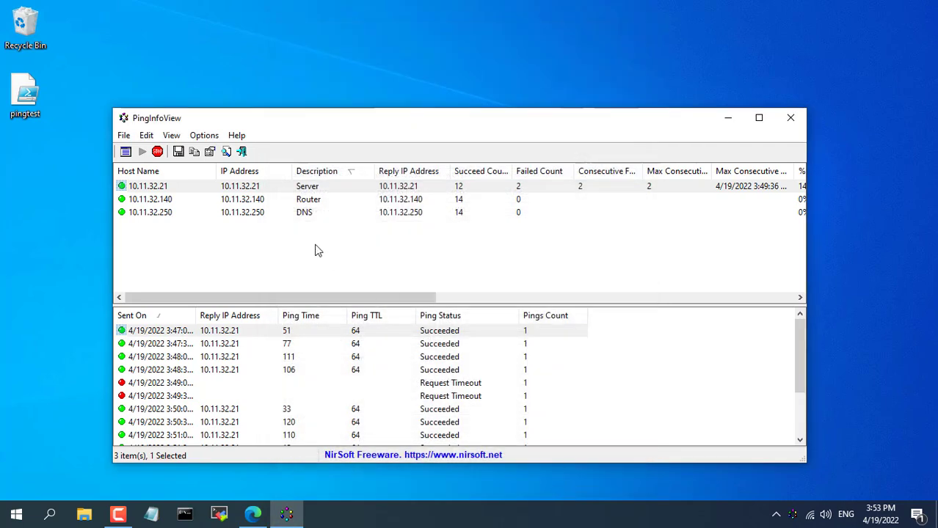
# Step: Snap PingInfoView to the left half and the Gmail inbox in Edge to the right
pyautogui.click(249, 187)
pyautogui.moveTo(329, 115); pyautogui.dragTo(290, 42)
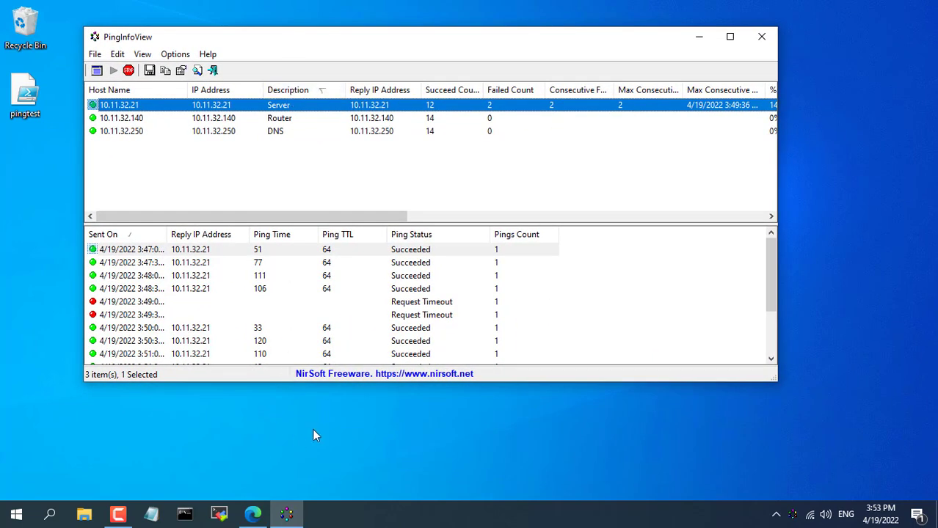
pyautogui.press('super+Left')
pyautogui.click(606, 324)
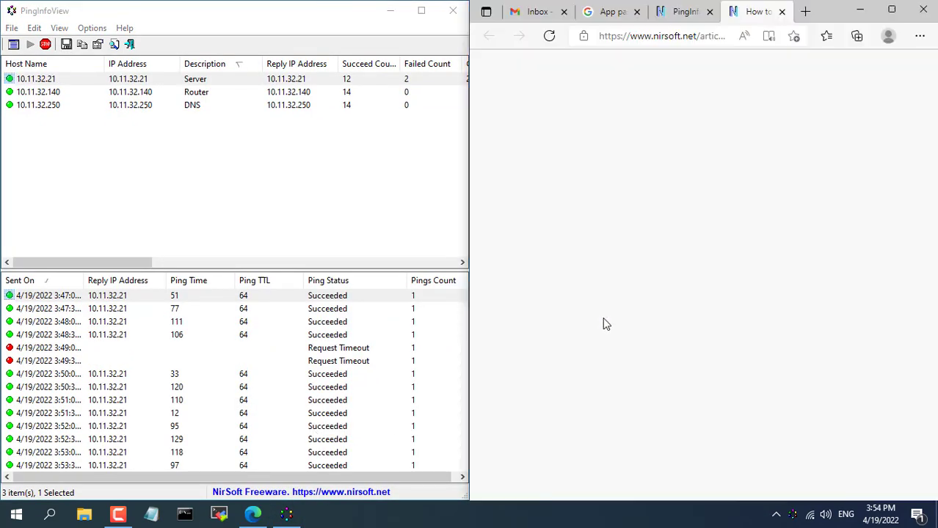
pyautogui.hotkey('ctrl', '1')
# Step: Run 'ping 10.11.32.21 -t' in Command Prompt and copy a 'Request timed out' line
pyautogui.press('super+4')
pyautogui.write('p')
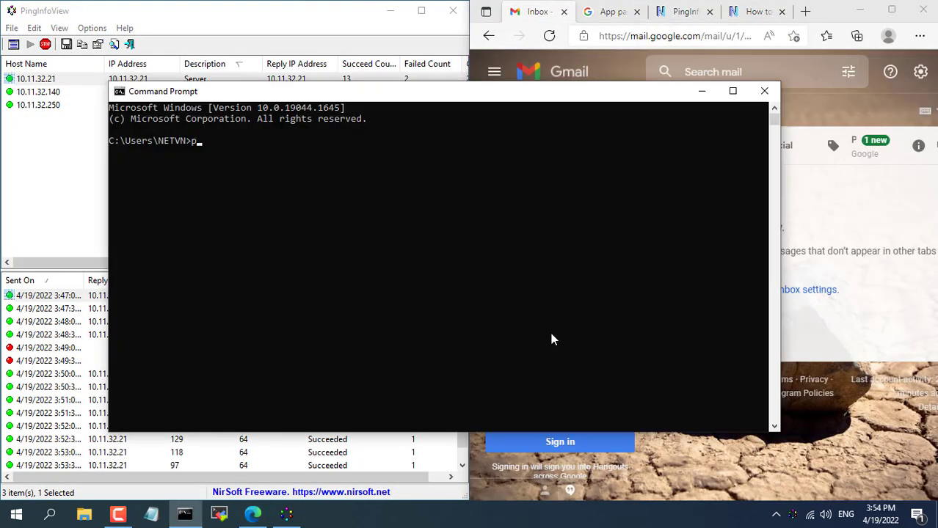
pyautogui.write('ing 10.11.32.21 -t')
pyautogui.press('Return')
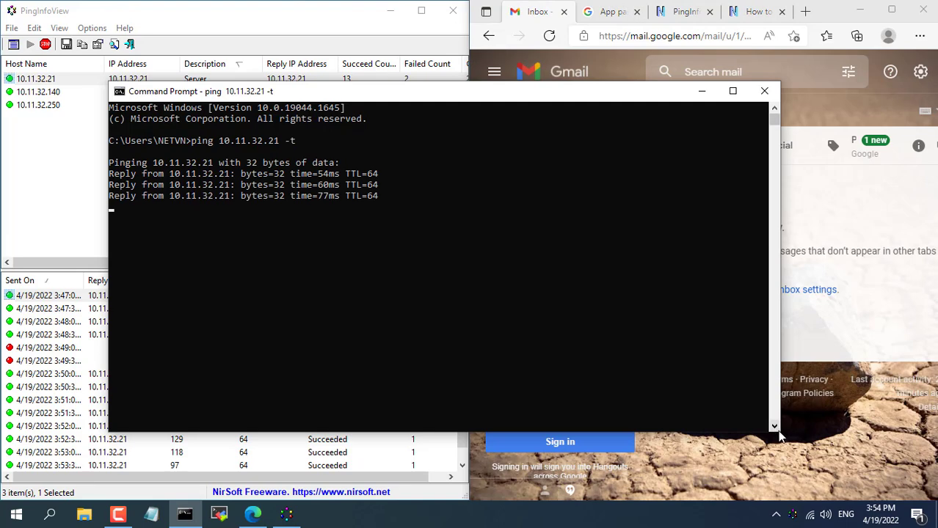
pyautogui.moveTo(391, 92); pyautogui.dragTo(355, 99)
pyautogui.moveTo(741, 257); pyautogui.dragTo(482, 257)
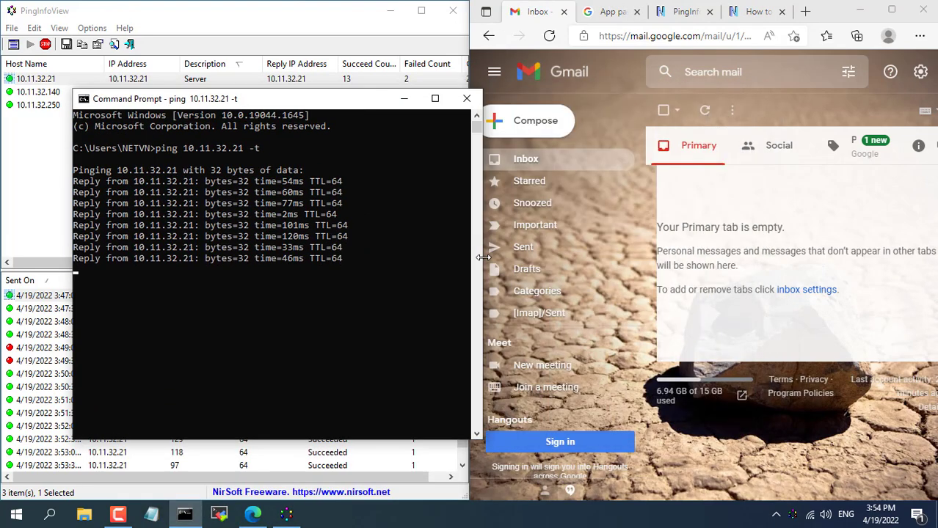
pyautogui.moveTo(338, 103); pyautogui.dragTo(310, 150)
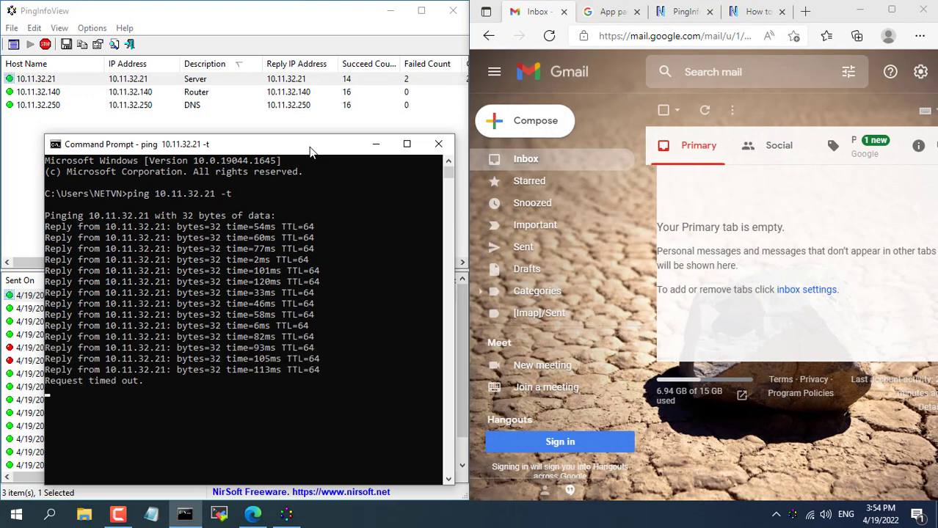
pyautogui.moveTo(47, 380); pyautogui.dragTo(140, 384)
pyautogui.rightClick(139, 383)
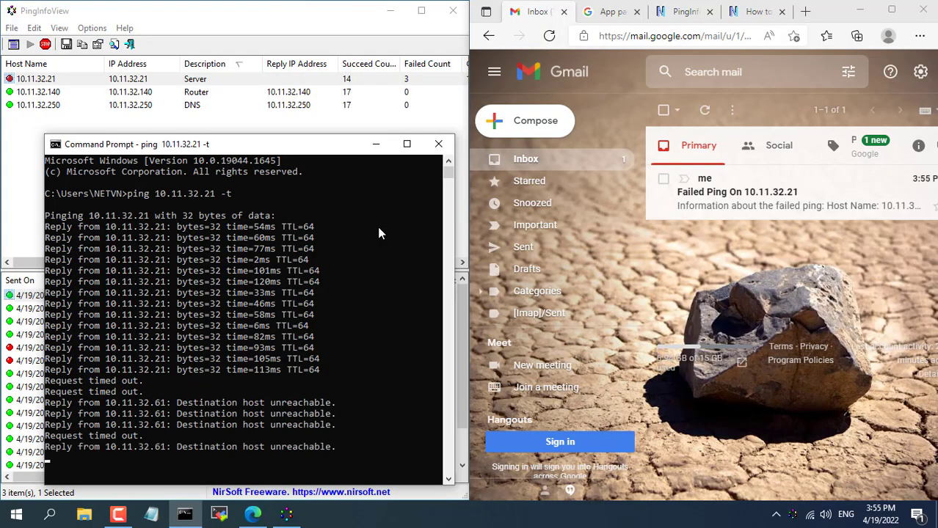
# Step: Maximize Edge and read the 'Failed Ping On 10.11.32.21' email reporting Request Timeout
pyautogui.click(376, 145)
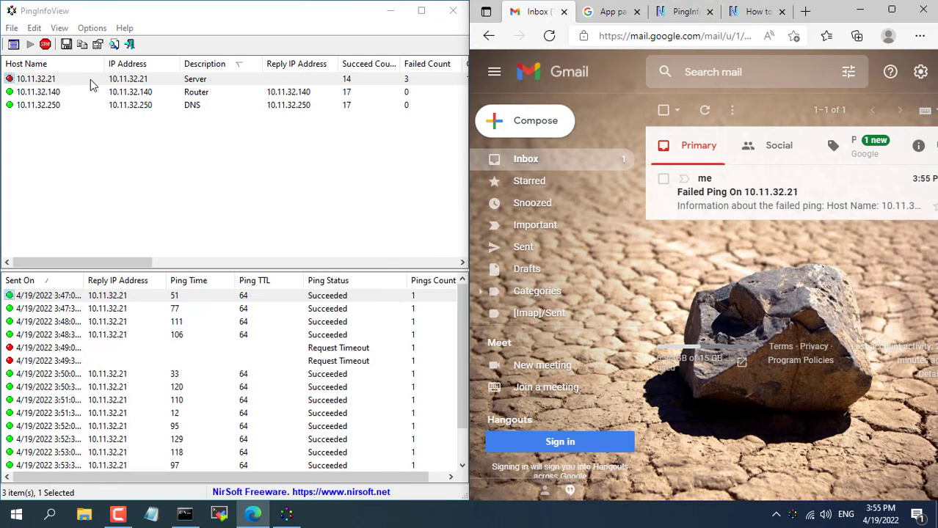
pyautogui.click(67, 81)
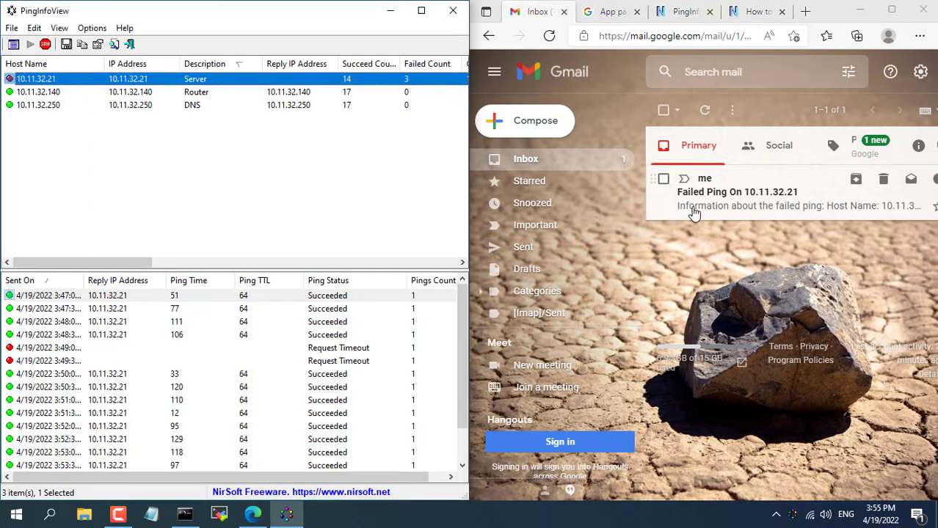
pyautogui.click(890, 11)
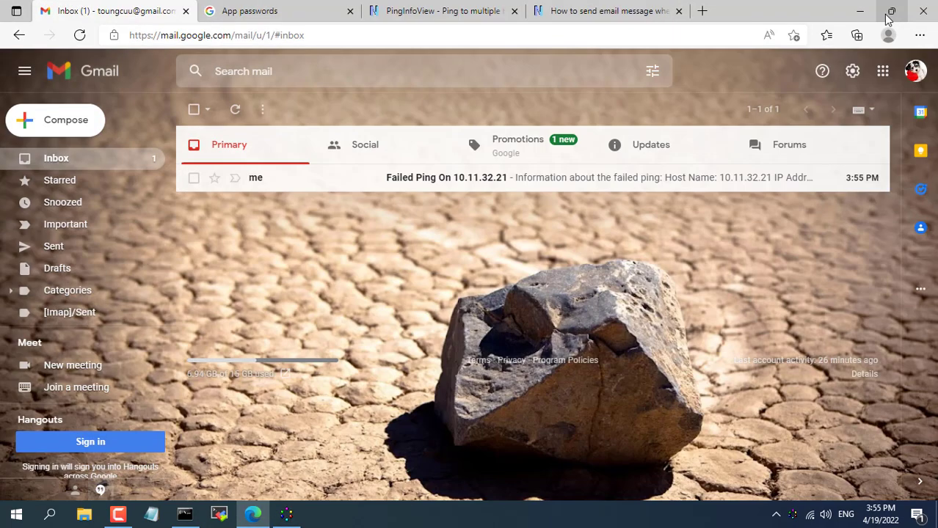
pyautogui.click(433, 181)
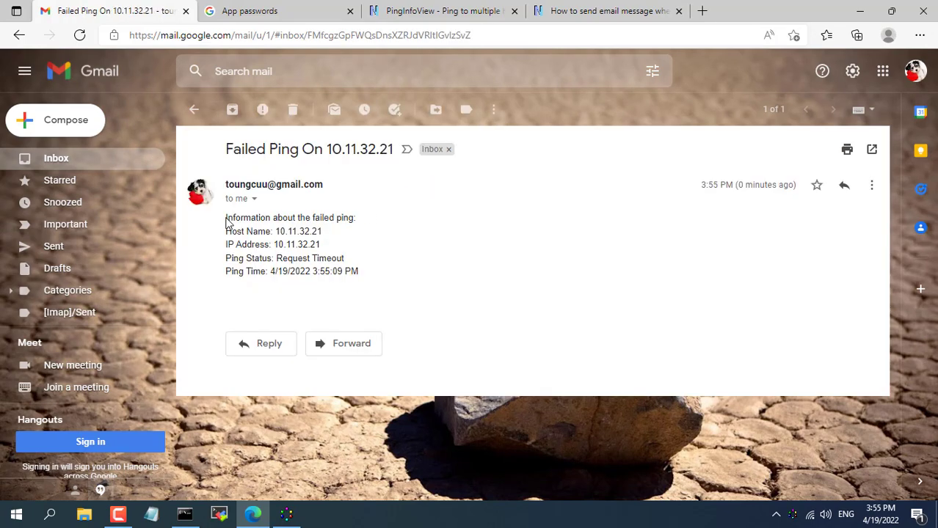
pyautogui.moveTo(228, 223); pyautogui.dragTo(356, 278)
pyautogui.click(430, 288)
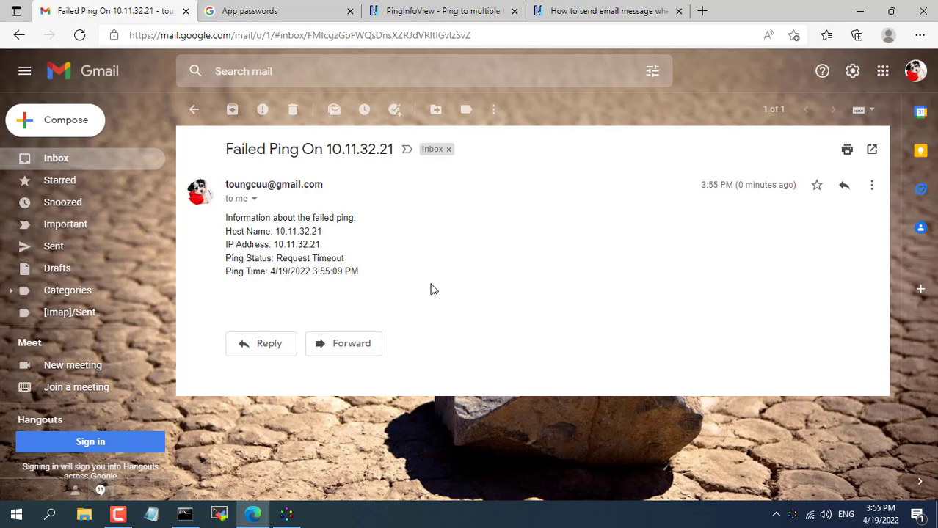